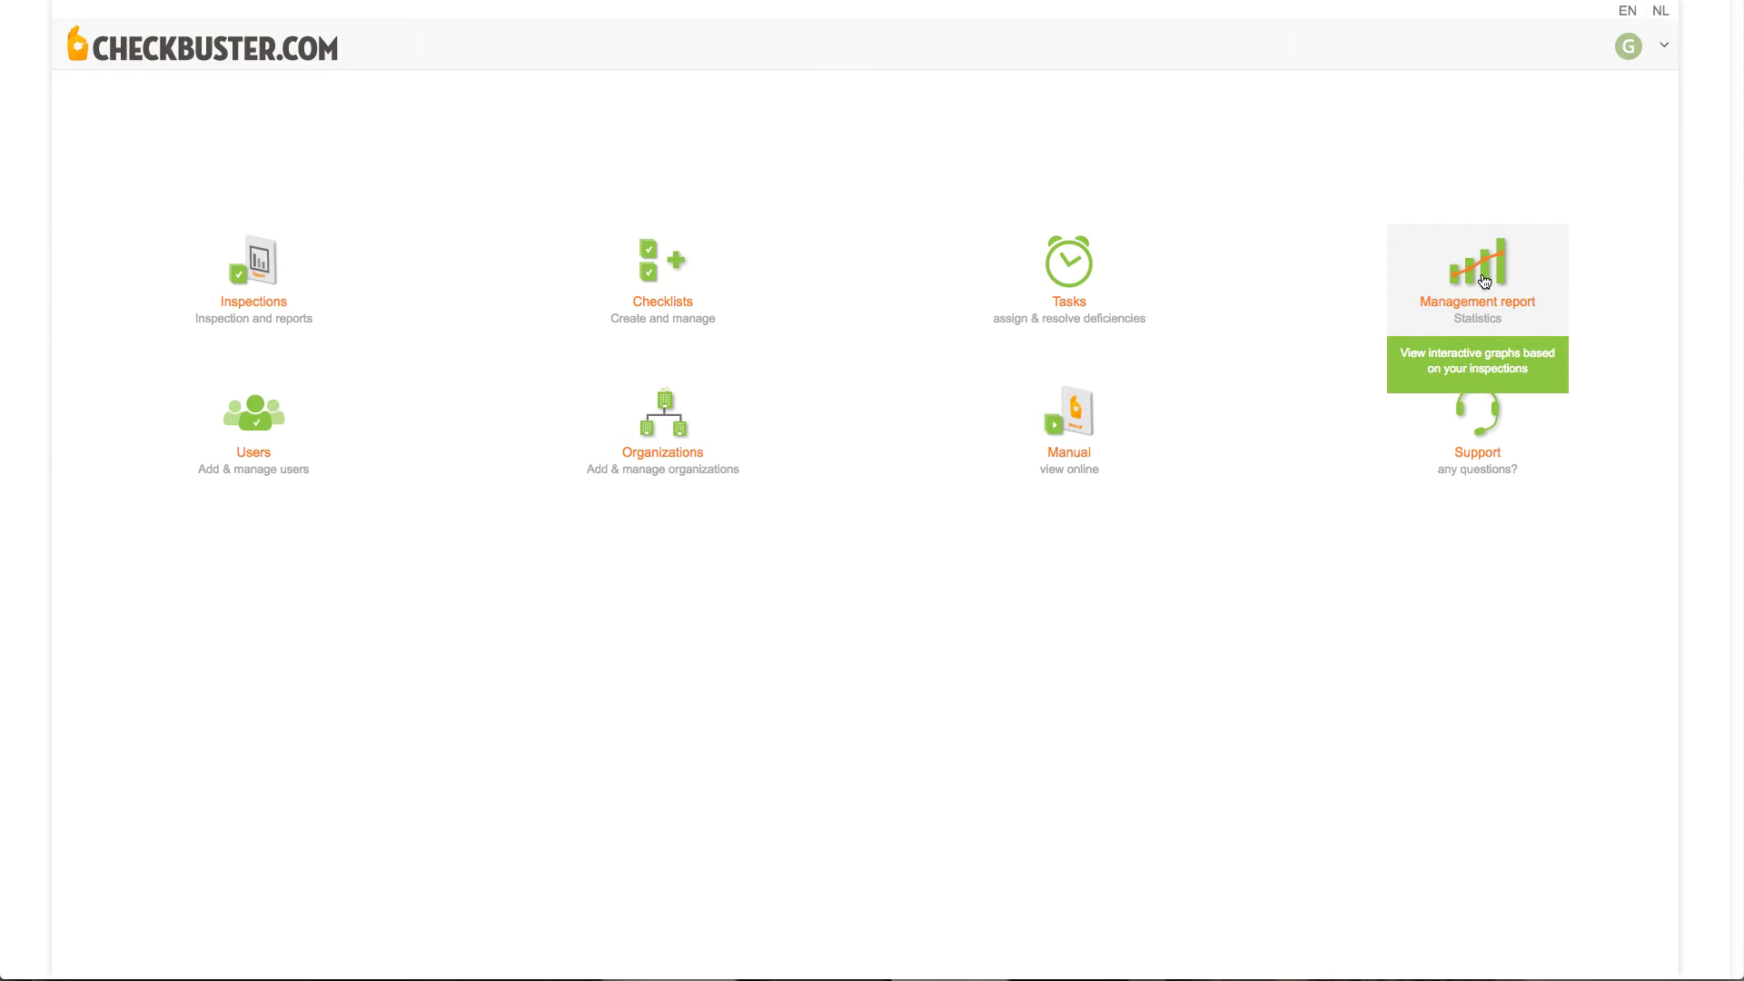
Open the management report and view the choices offered for its date range and dashboard view.
{"action": "left_click", "coordinate": [1484, 281]}
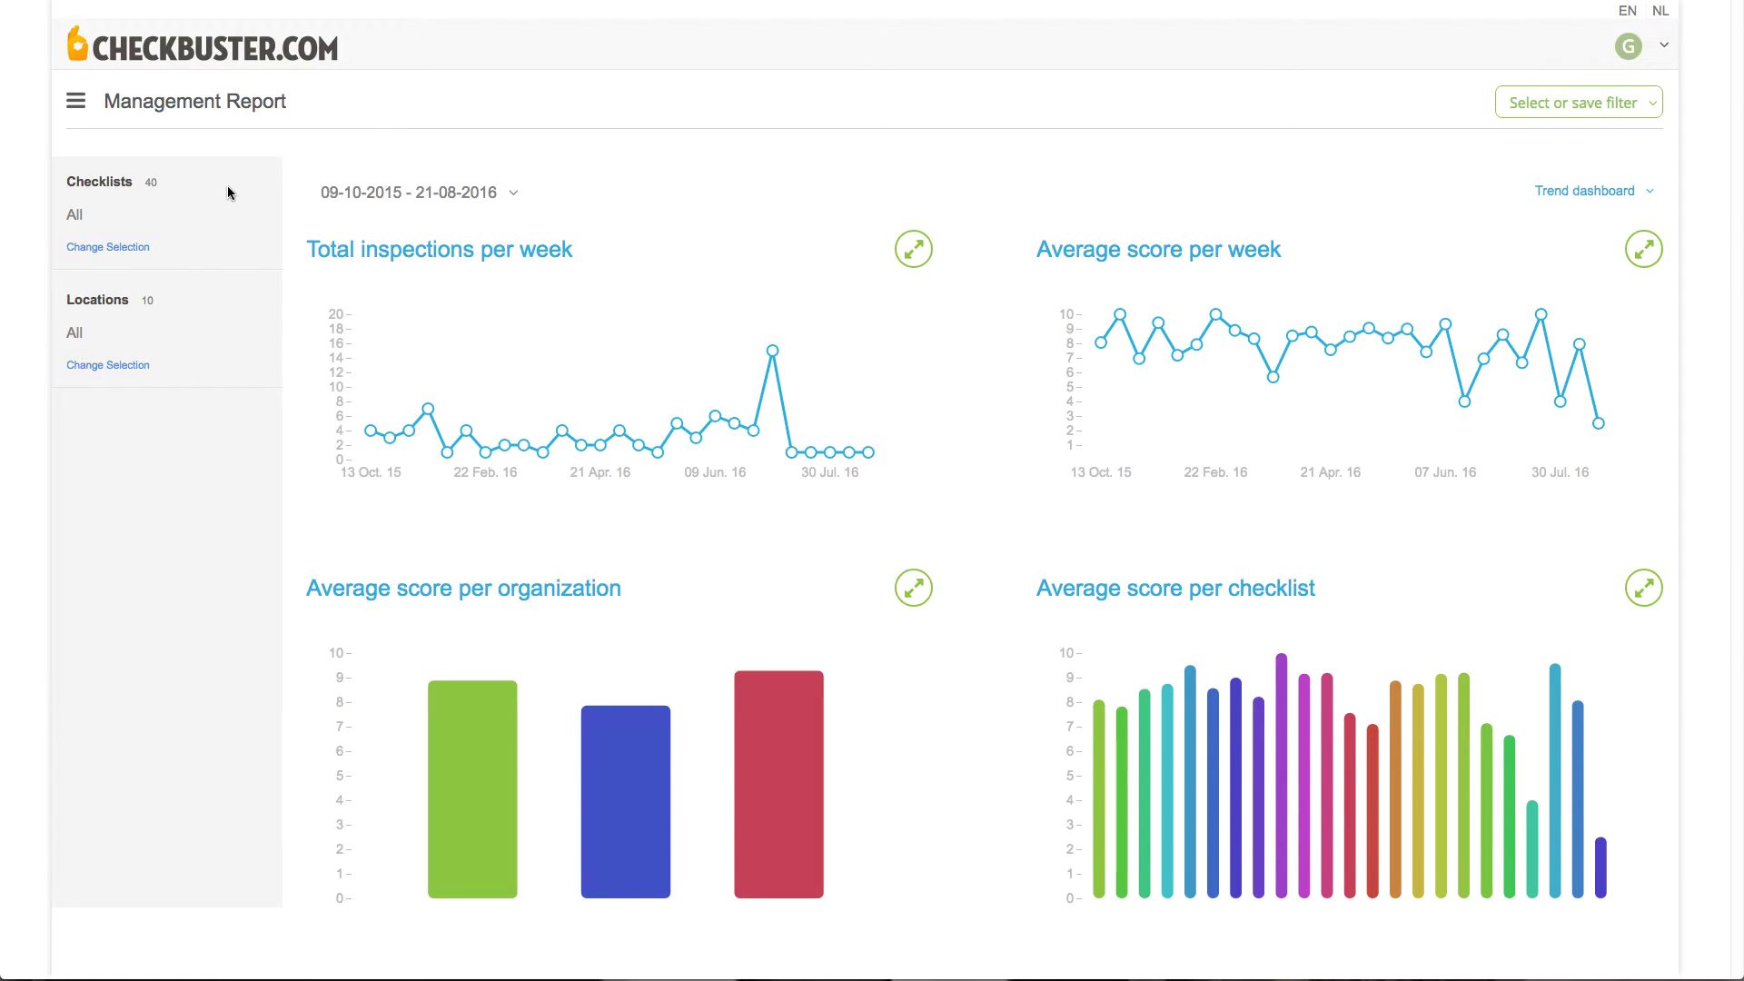
{"action": "left_click", "coordinate": [410, 191]}
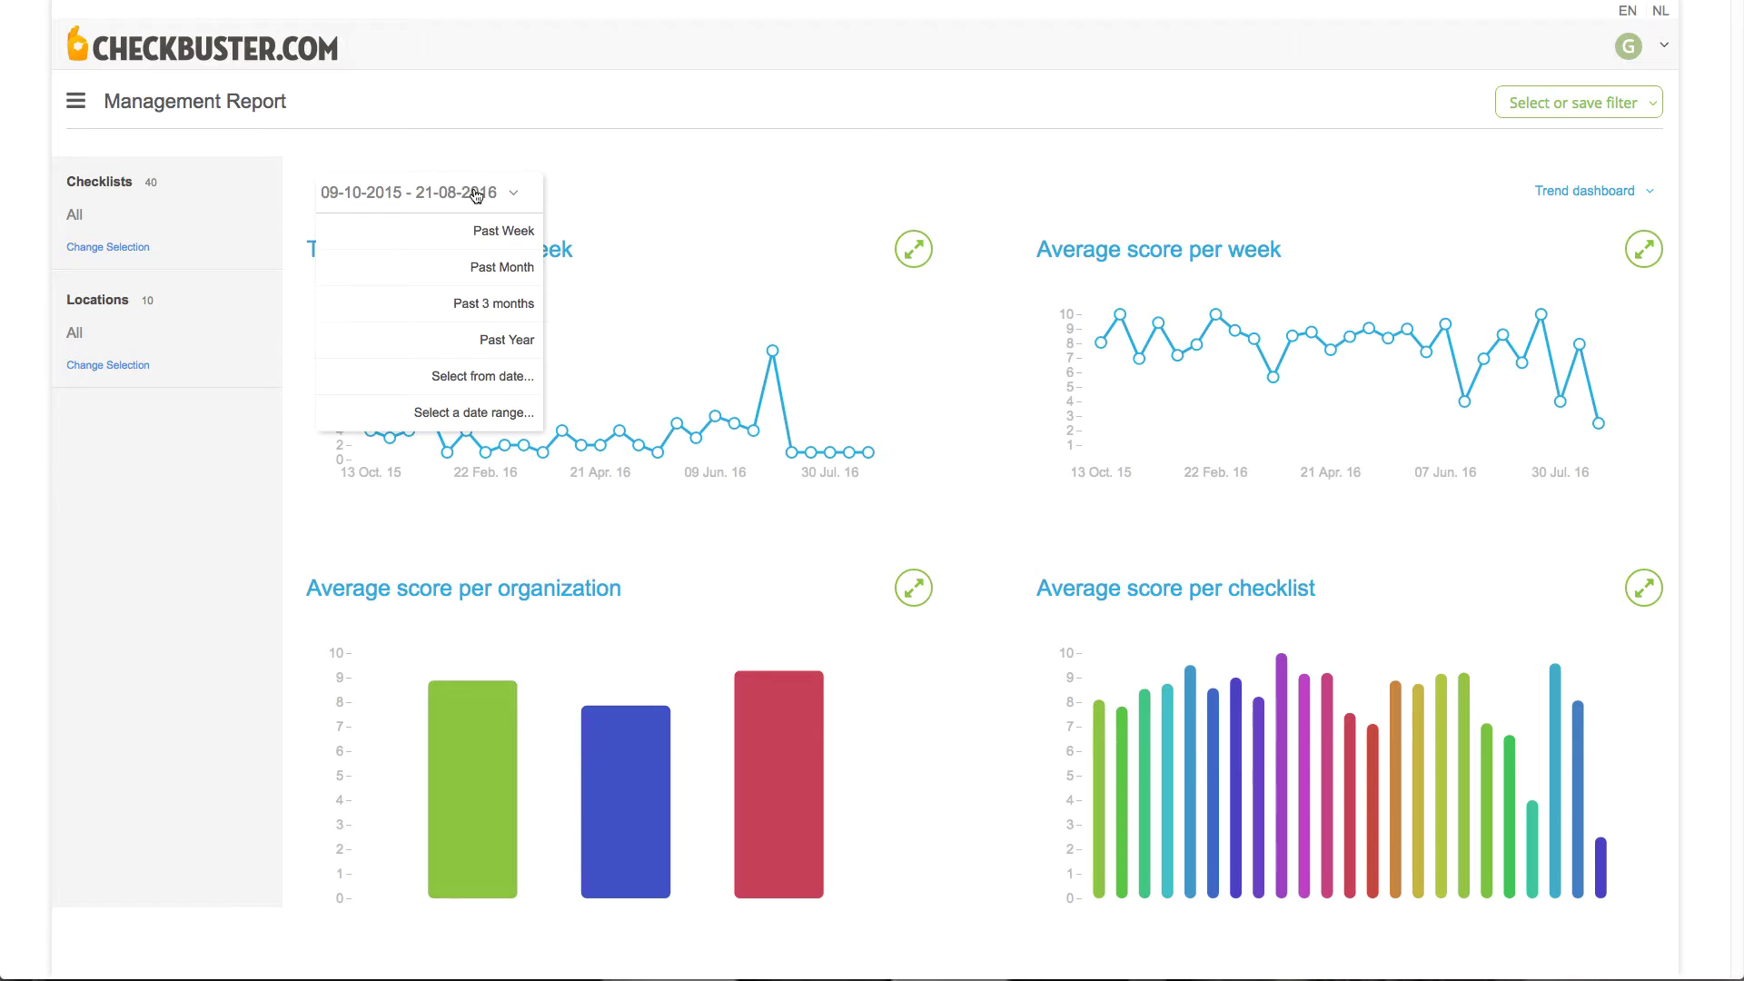
{"action": "left_click", "coordinate": [887, 162]}
{"action": "left_click", "coordinate": [1622, 191]}
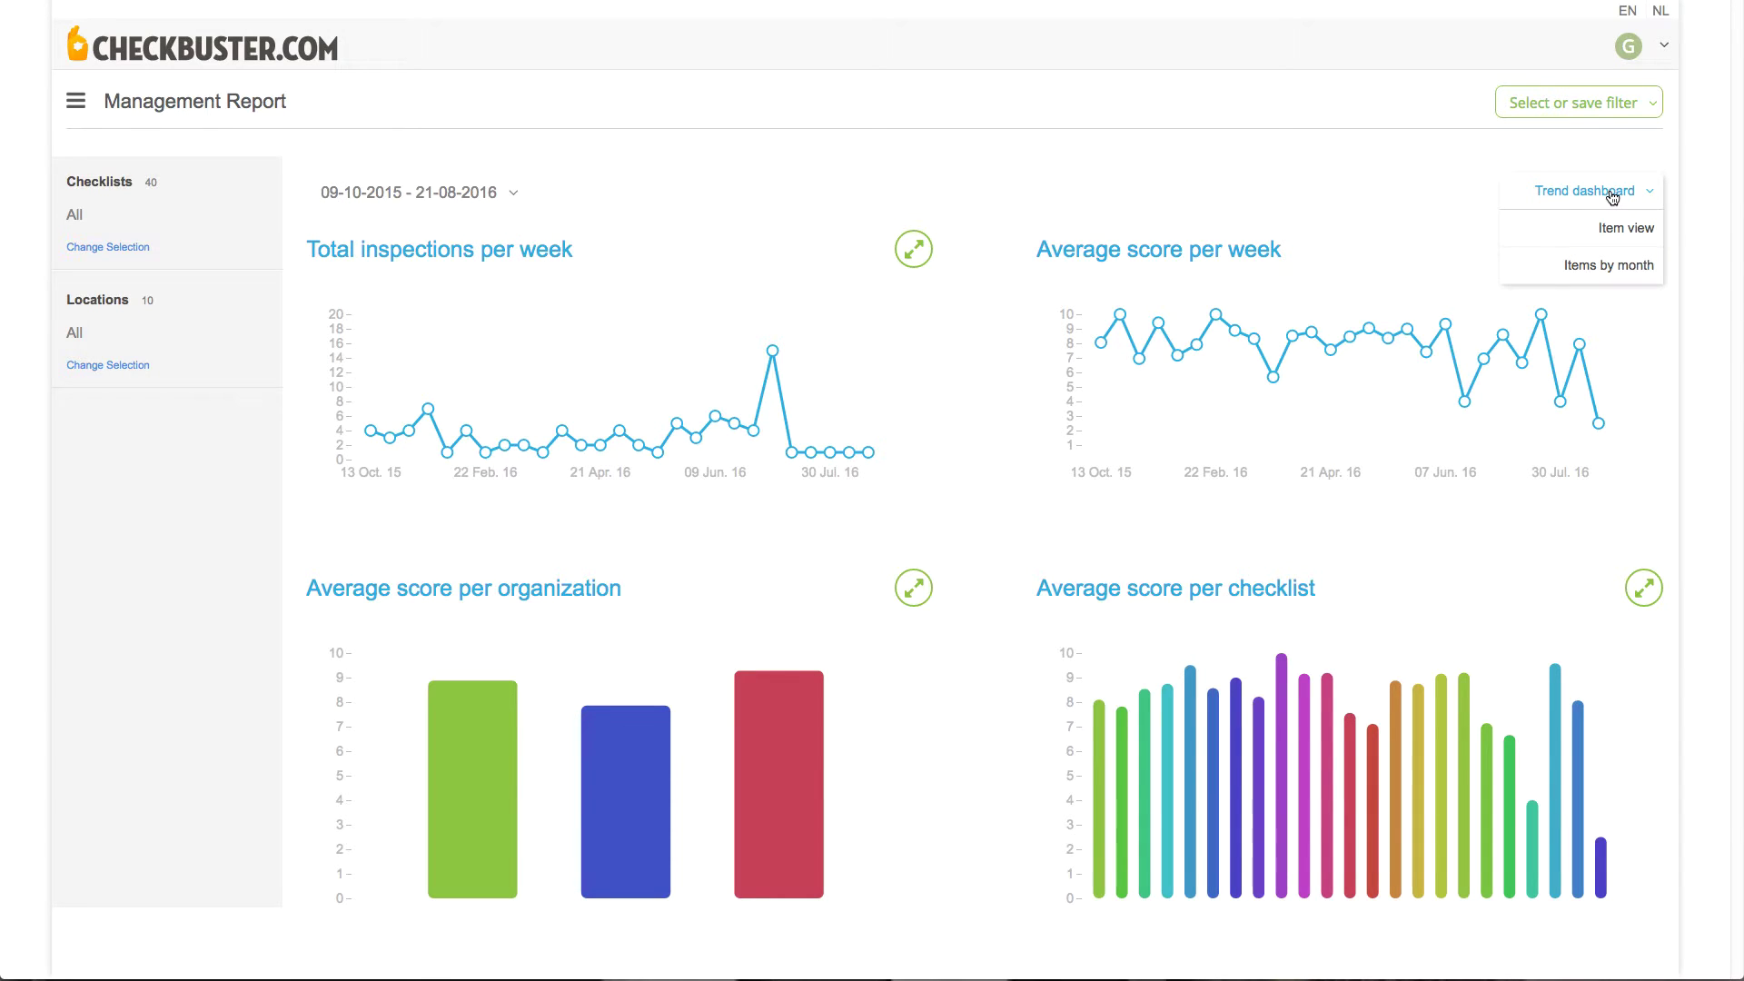
{"action": "left_click", "coordinate": [974, 303]}
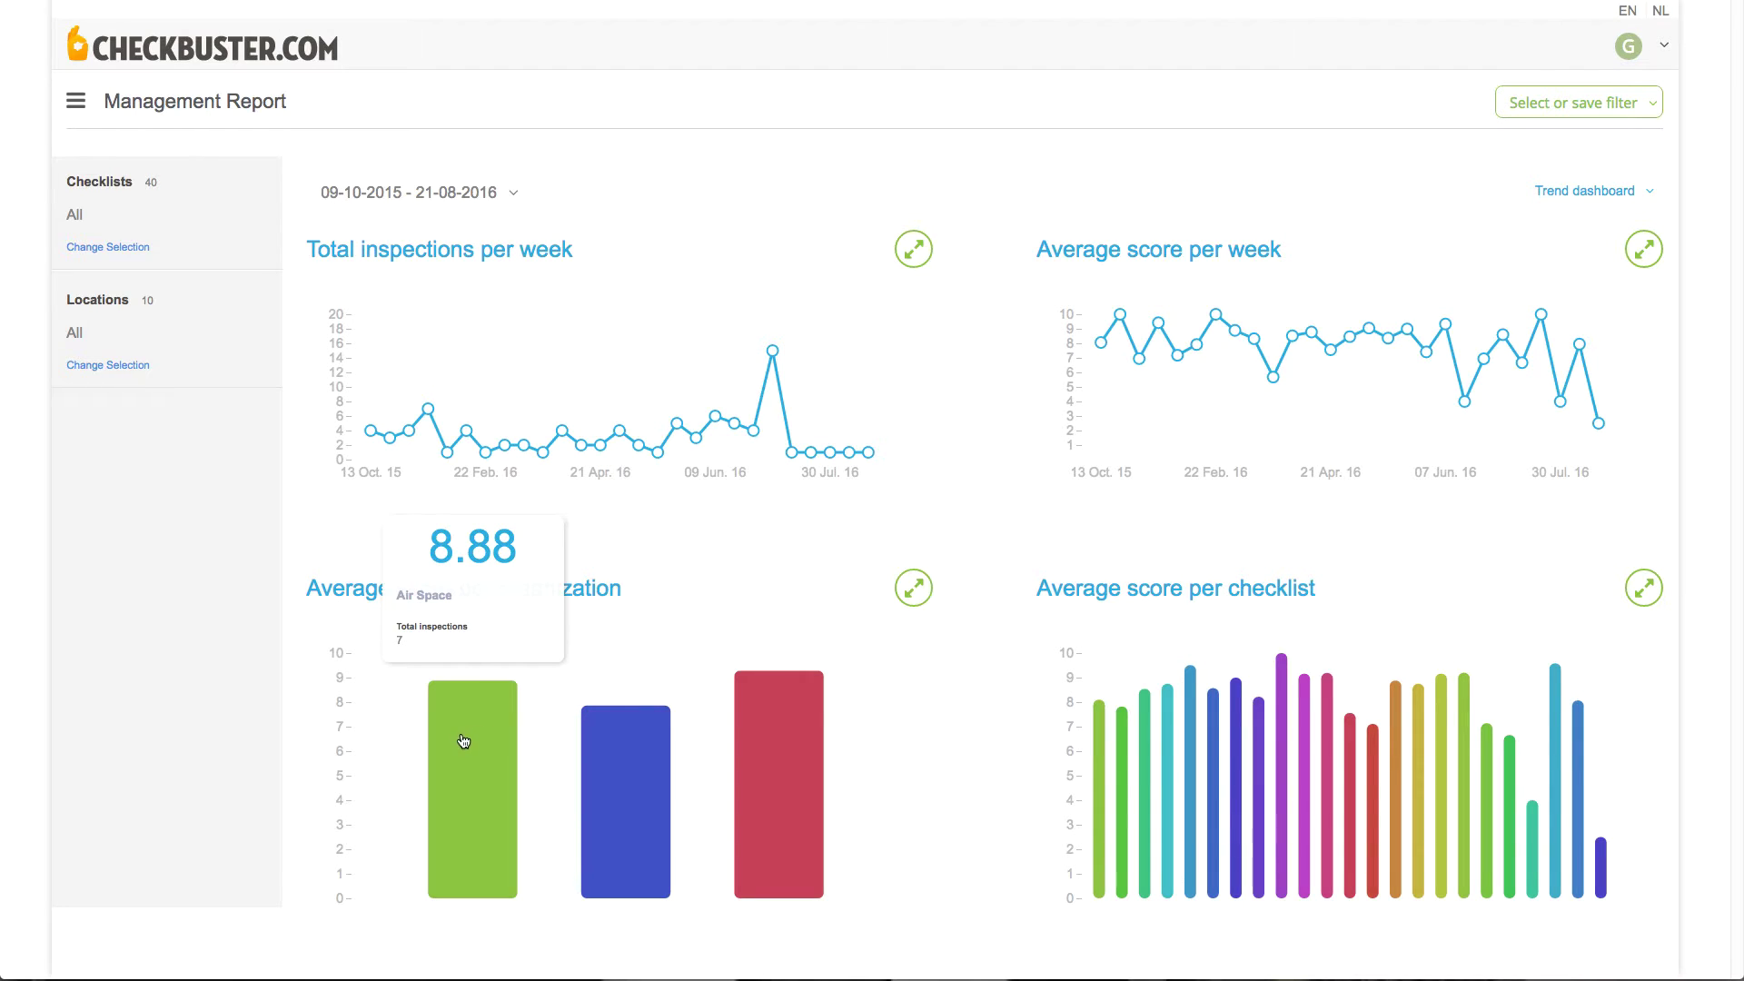
Expand the Average score per organization chart to full screen and drill down into Checkbuster demo.
{"action": "mouse_move", "coordinate": [596, 764]}
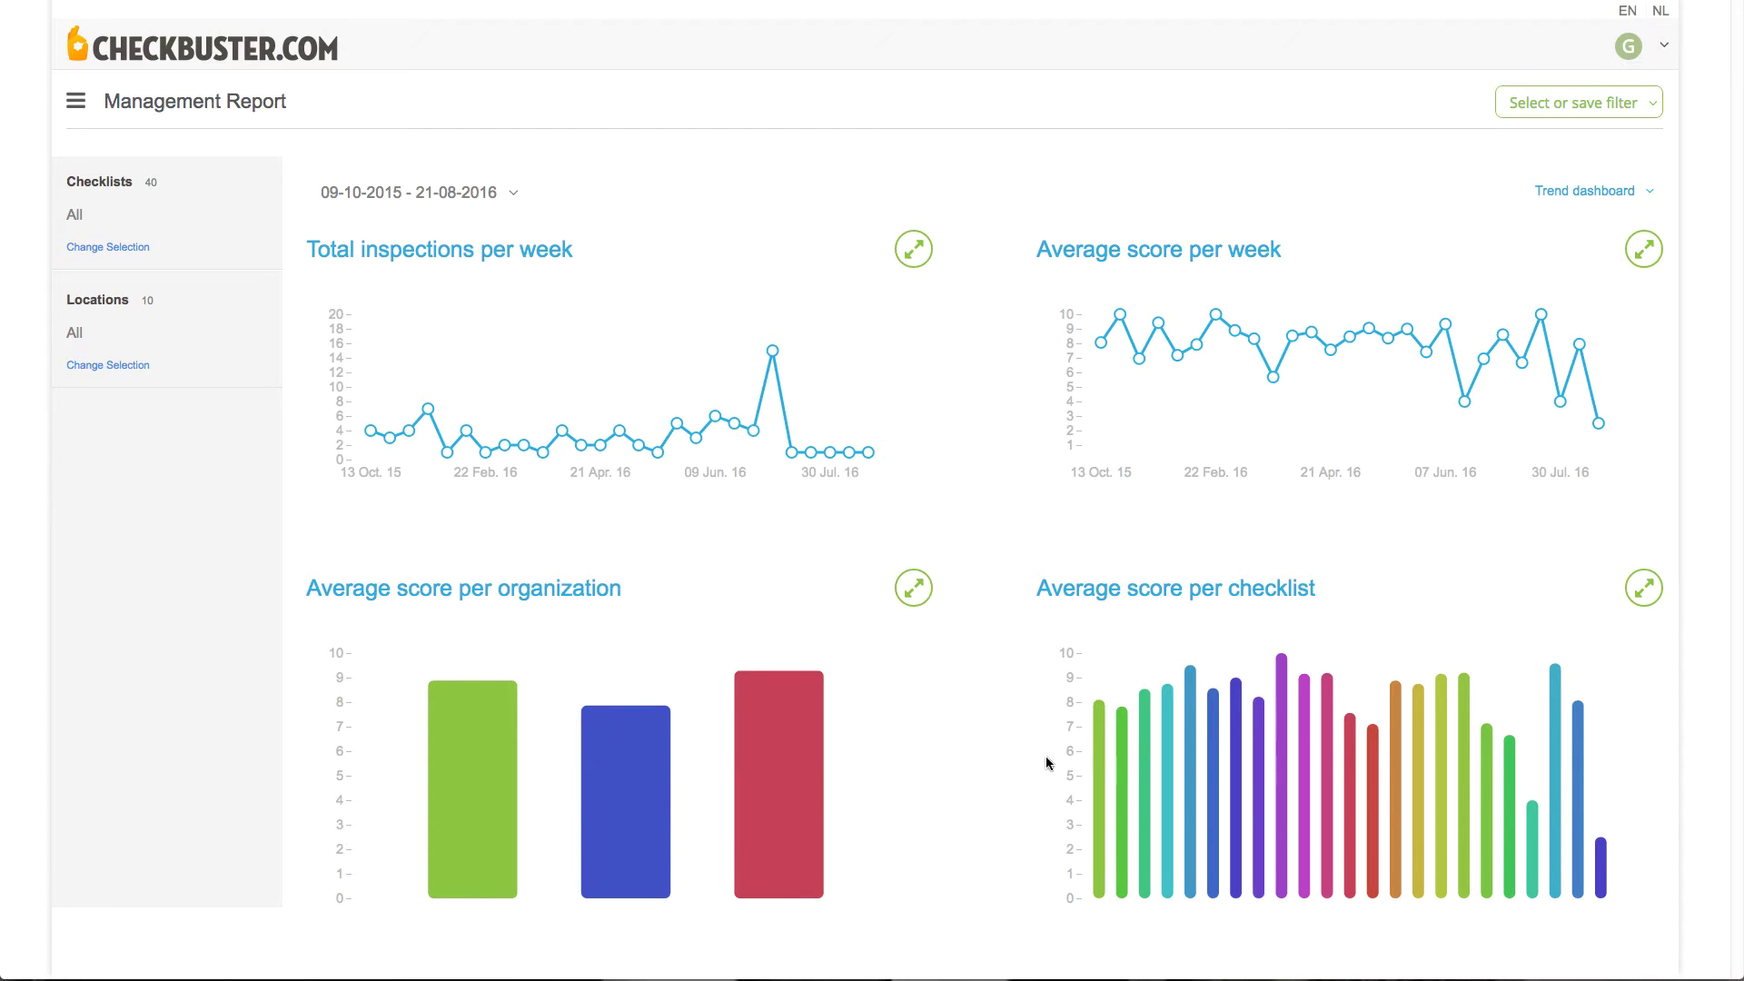
{"action": "mouse_move", "coordinate": [1144, 755]}
{"action": "left_click", "coordinate": [915, 595]}
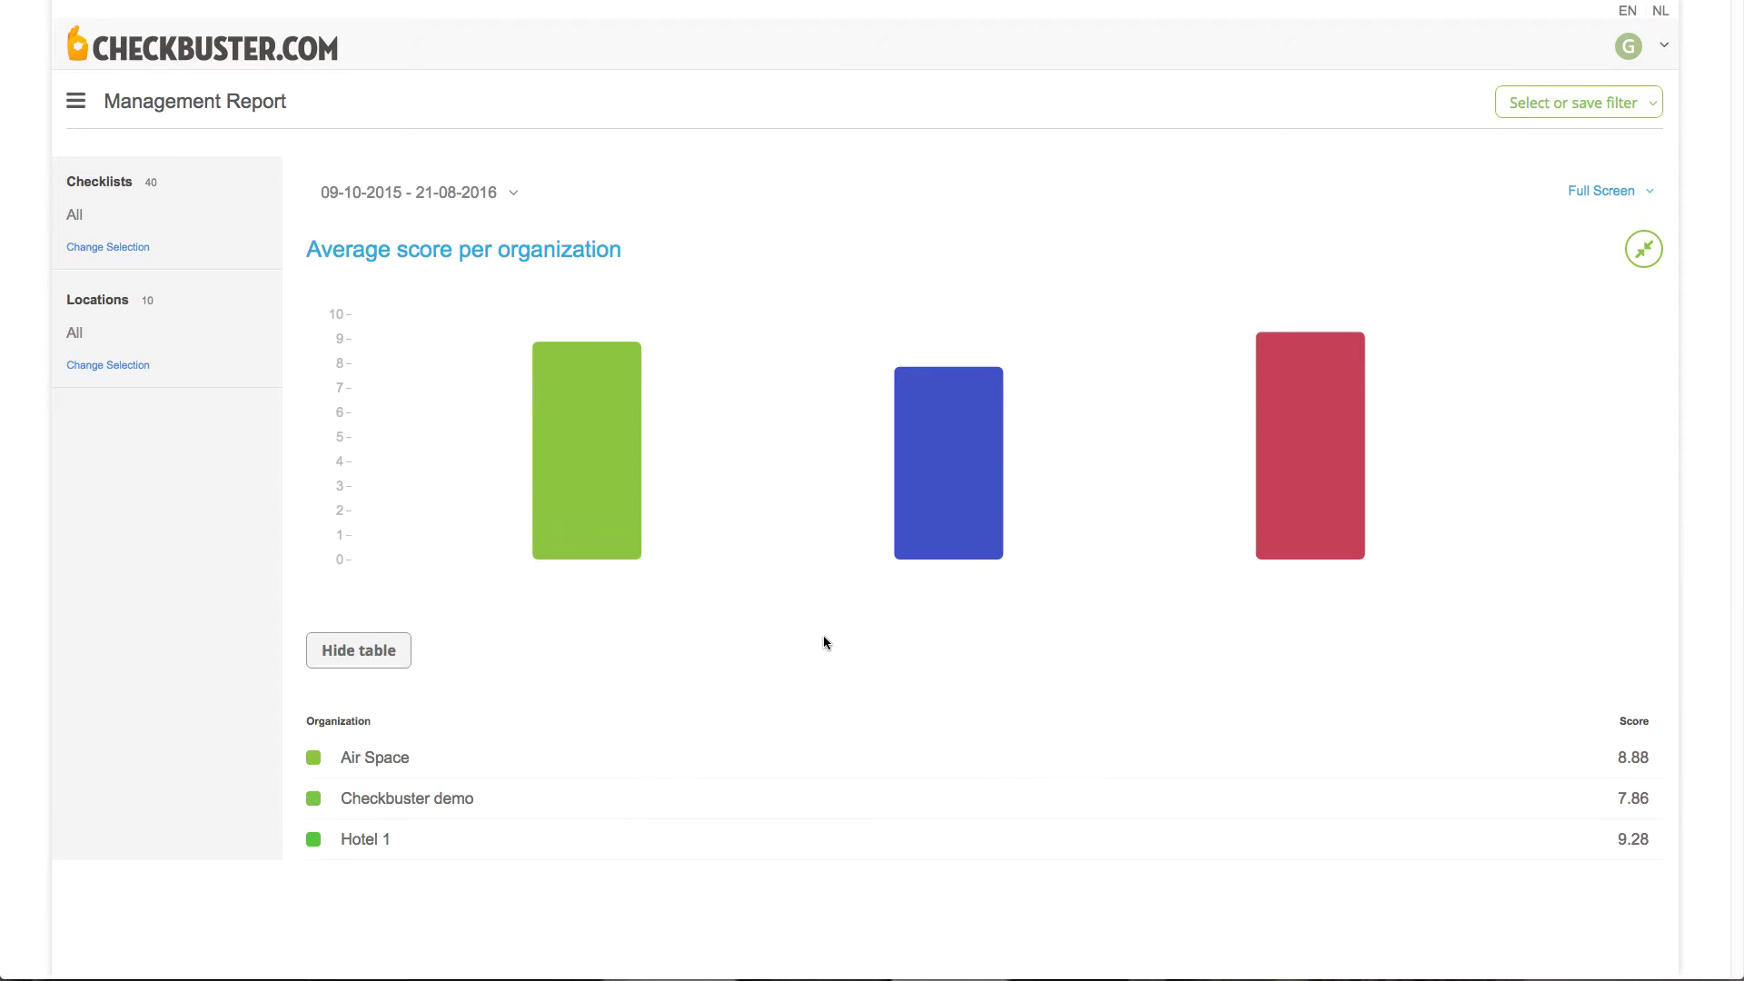
{"action": "mouse_move", "coordinate": [911, 526]}
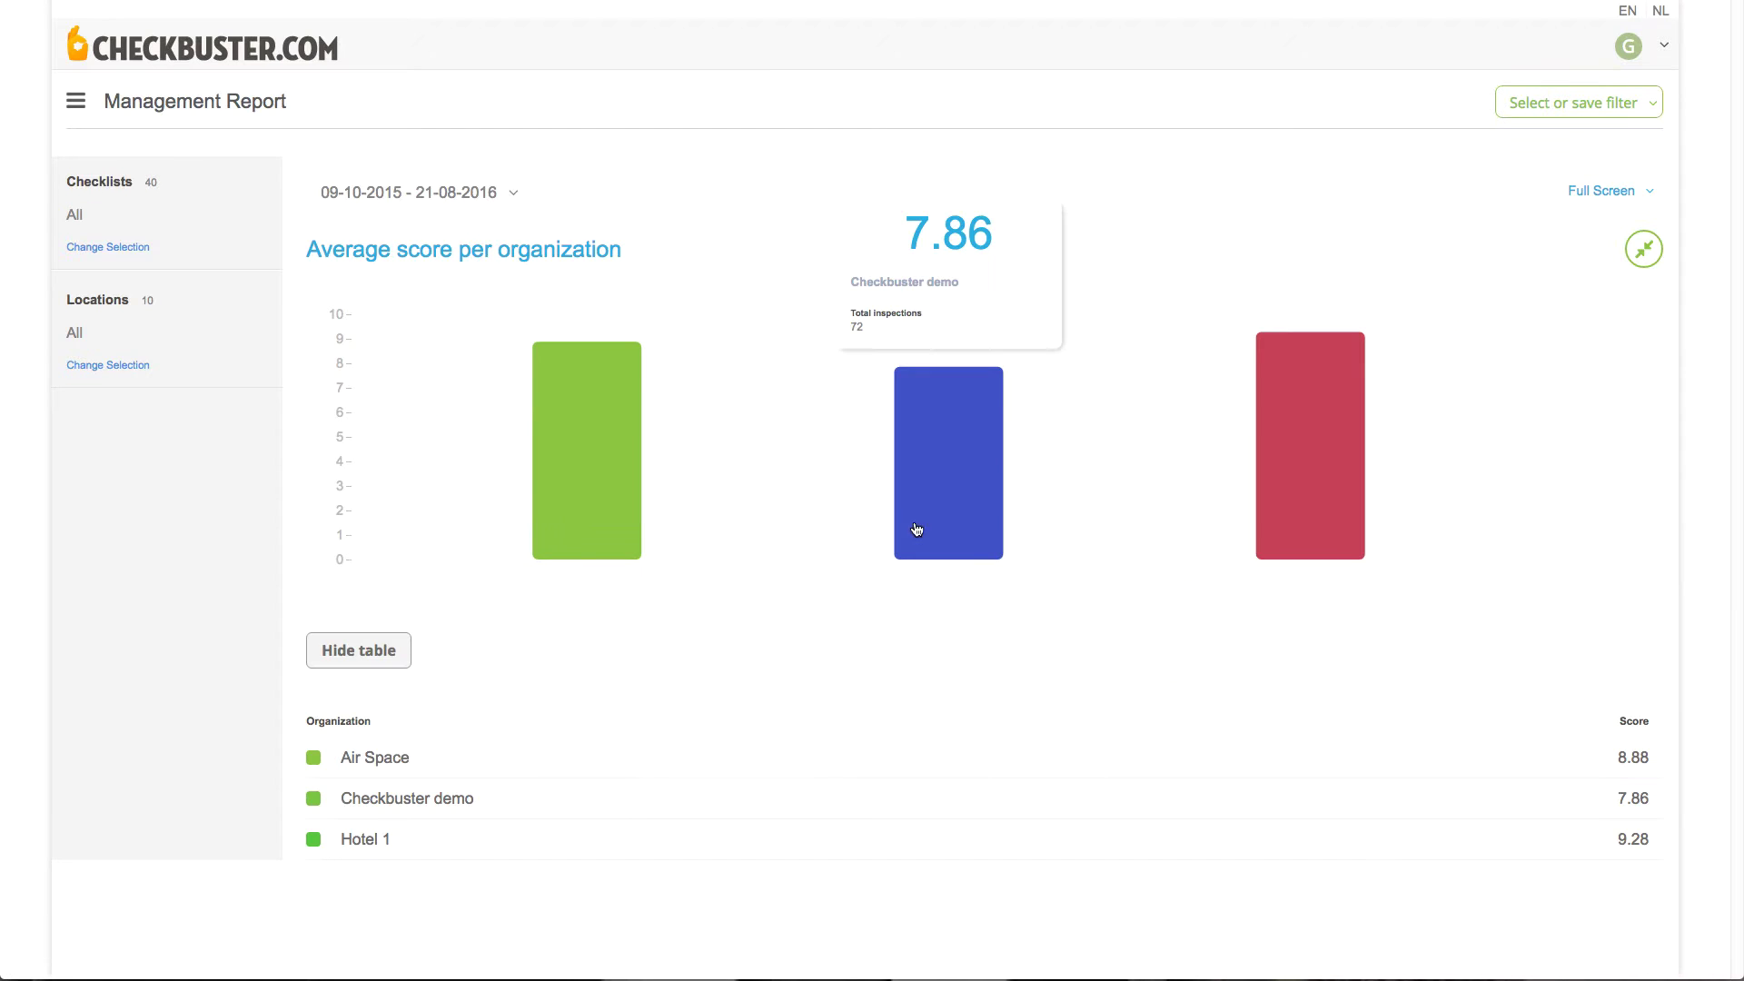
{"action": "left_click", "coordinate": [959, 484]}
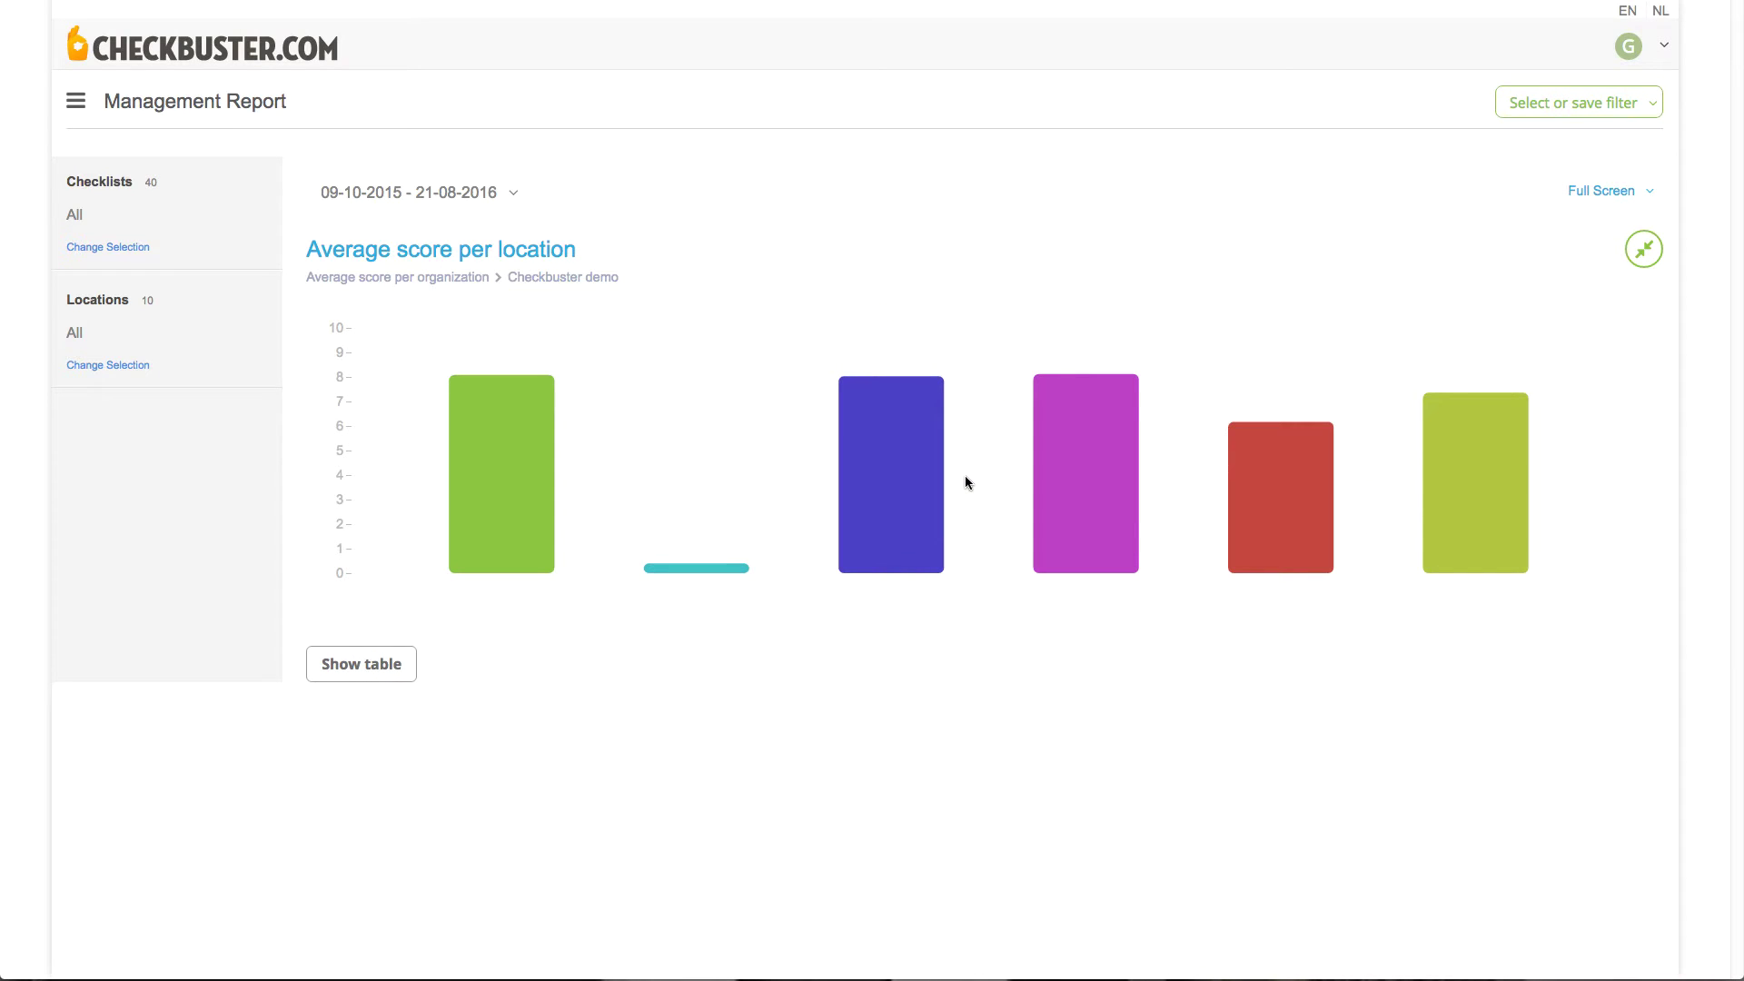
Show the table of scores per location and drill down into Amsterdam in the chart.
{"action": "mouse_move", "coordinate": [923, 487]}
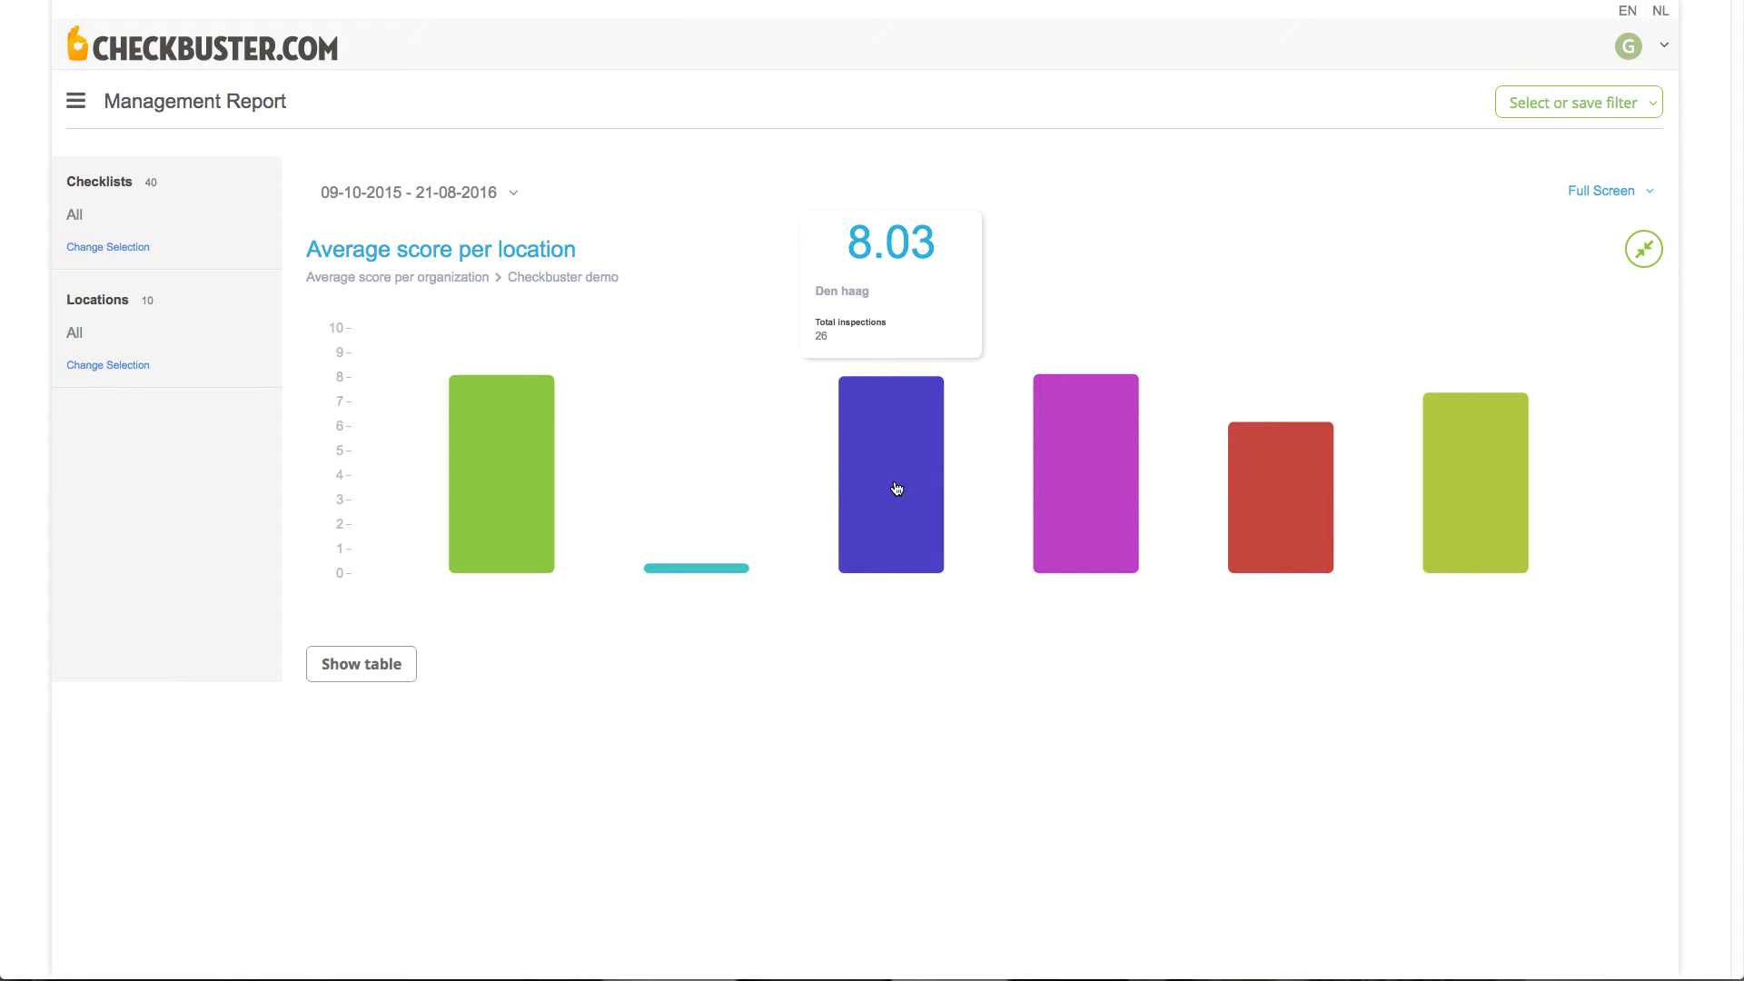
{"action": "mouse_move", "coordinate": [478, 487]}
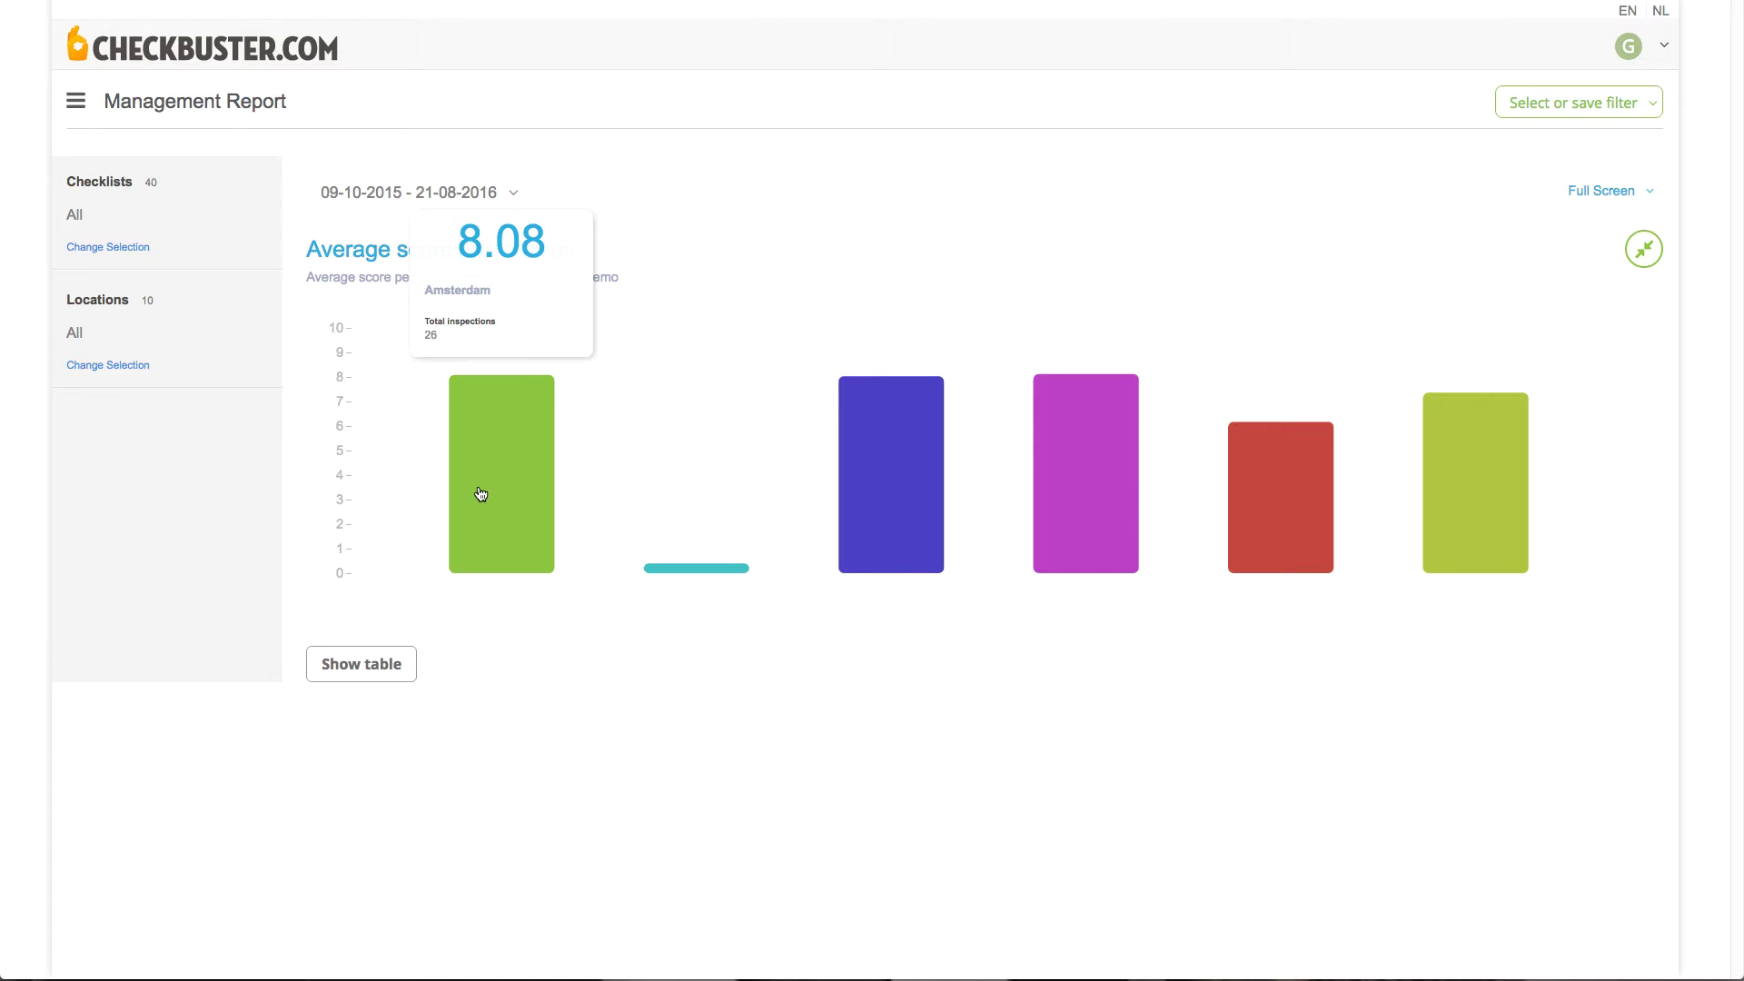
{"action": "mouse_move", "coordinate": [853, 494]}
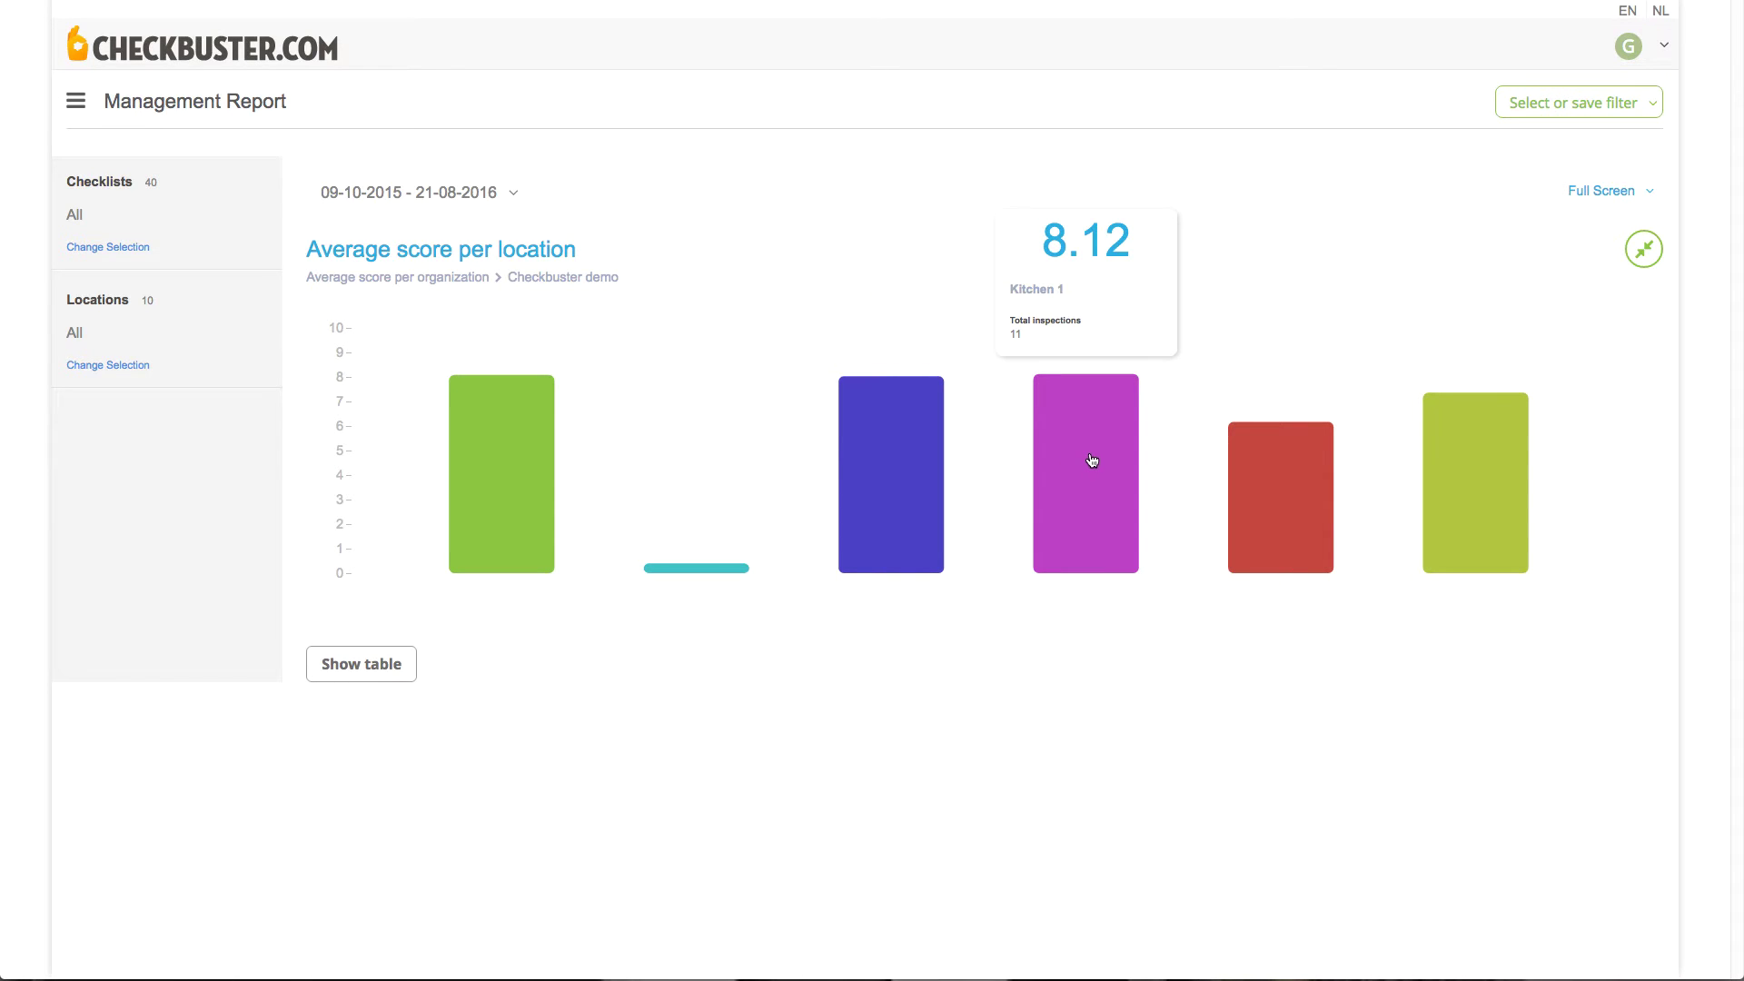
{"action": "left_click", "coordinate": [395, 670]}
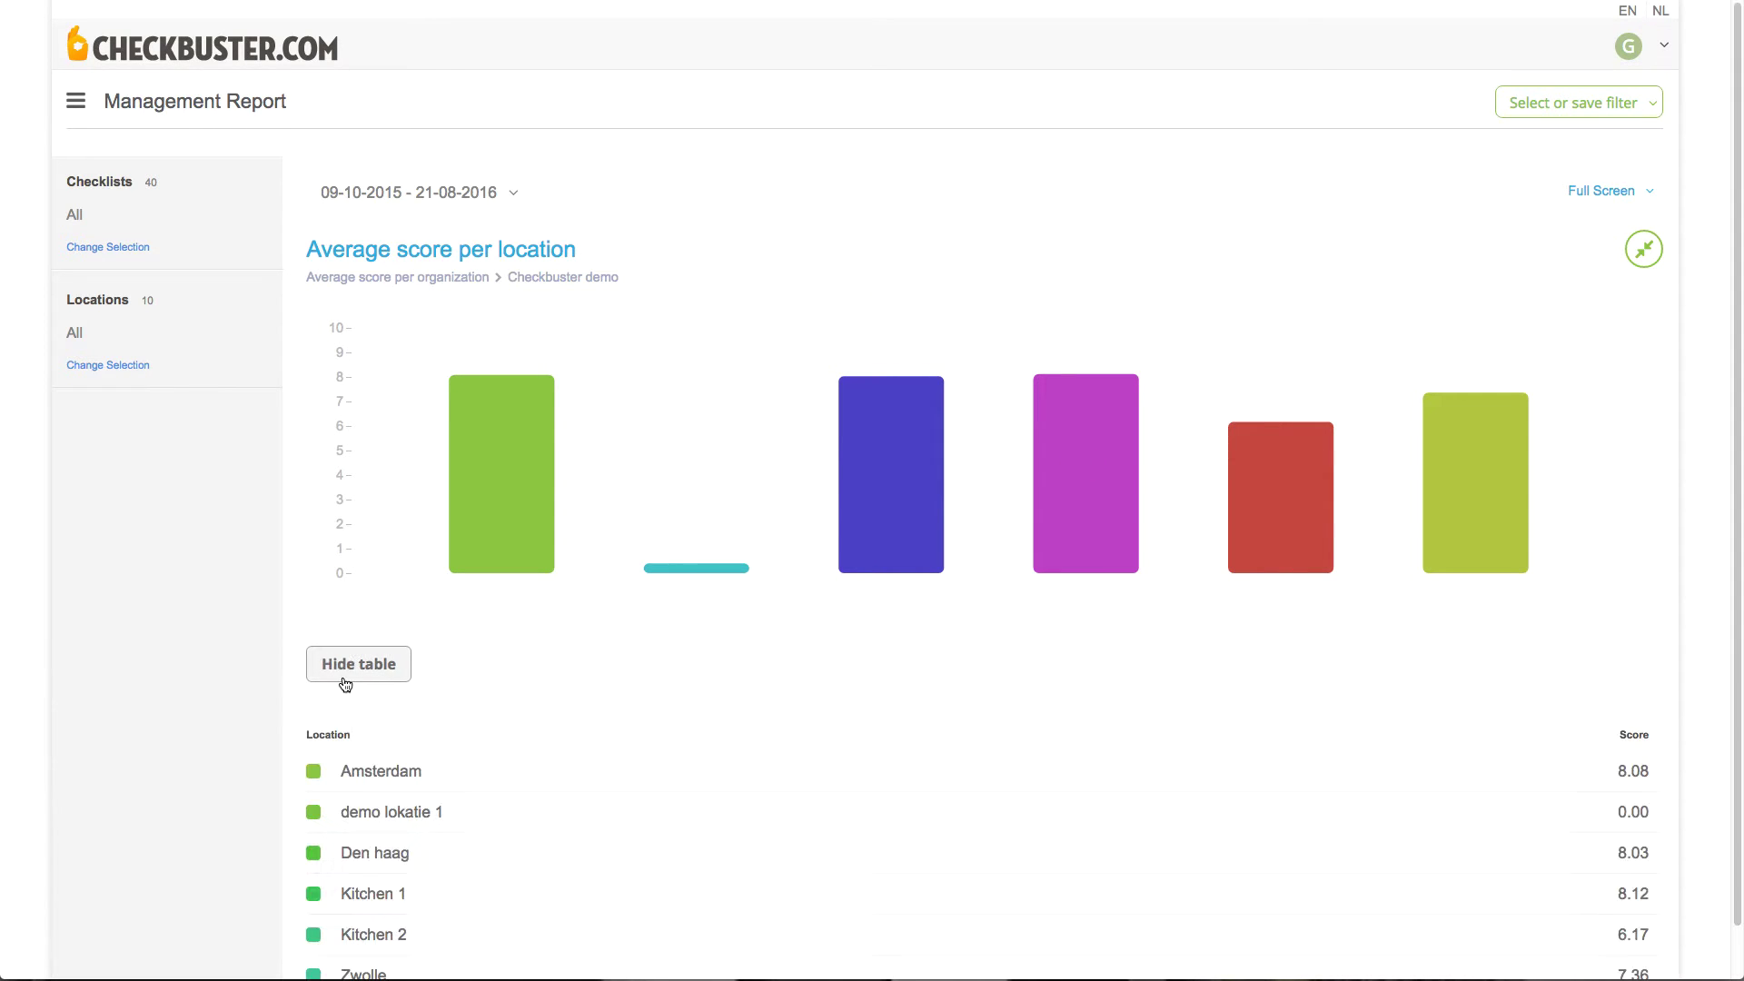
{"action": "mouse_move", "coordinate": [484, 518]}
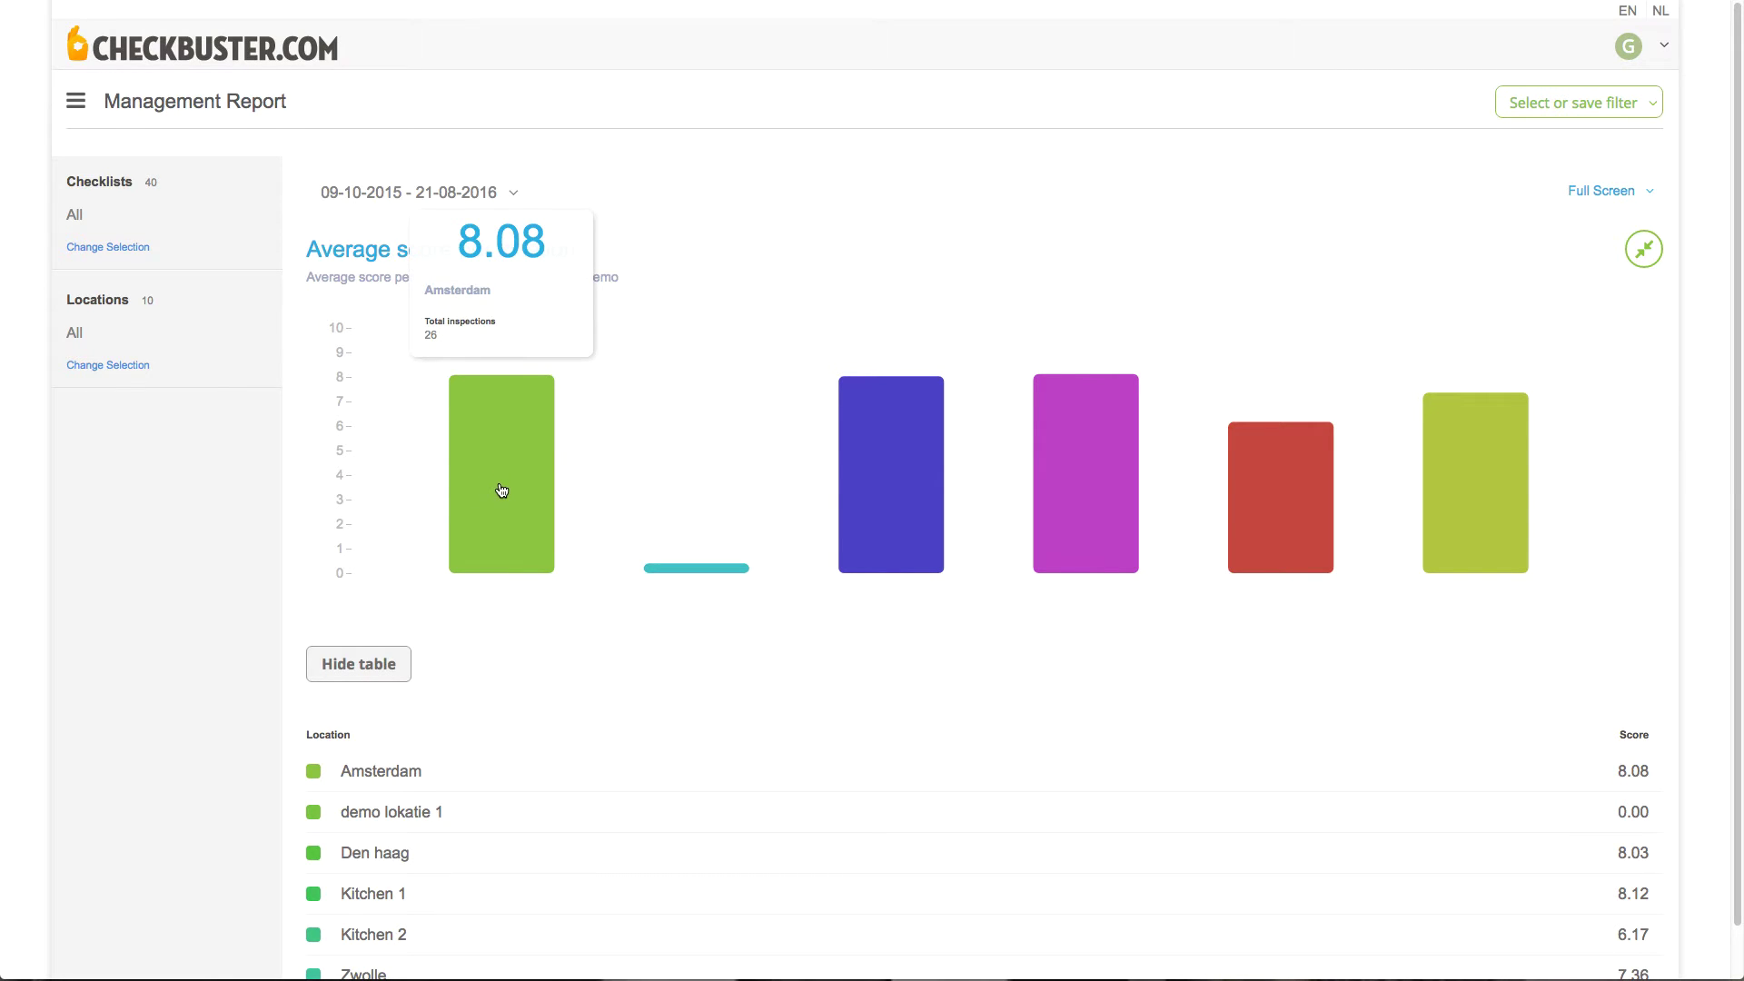
{"action": "left_click", "coordinate": [500, 484]}
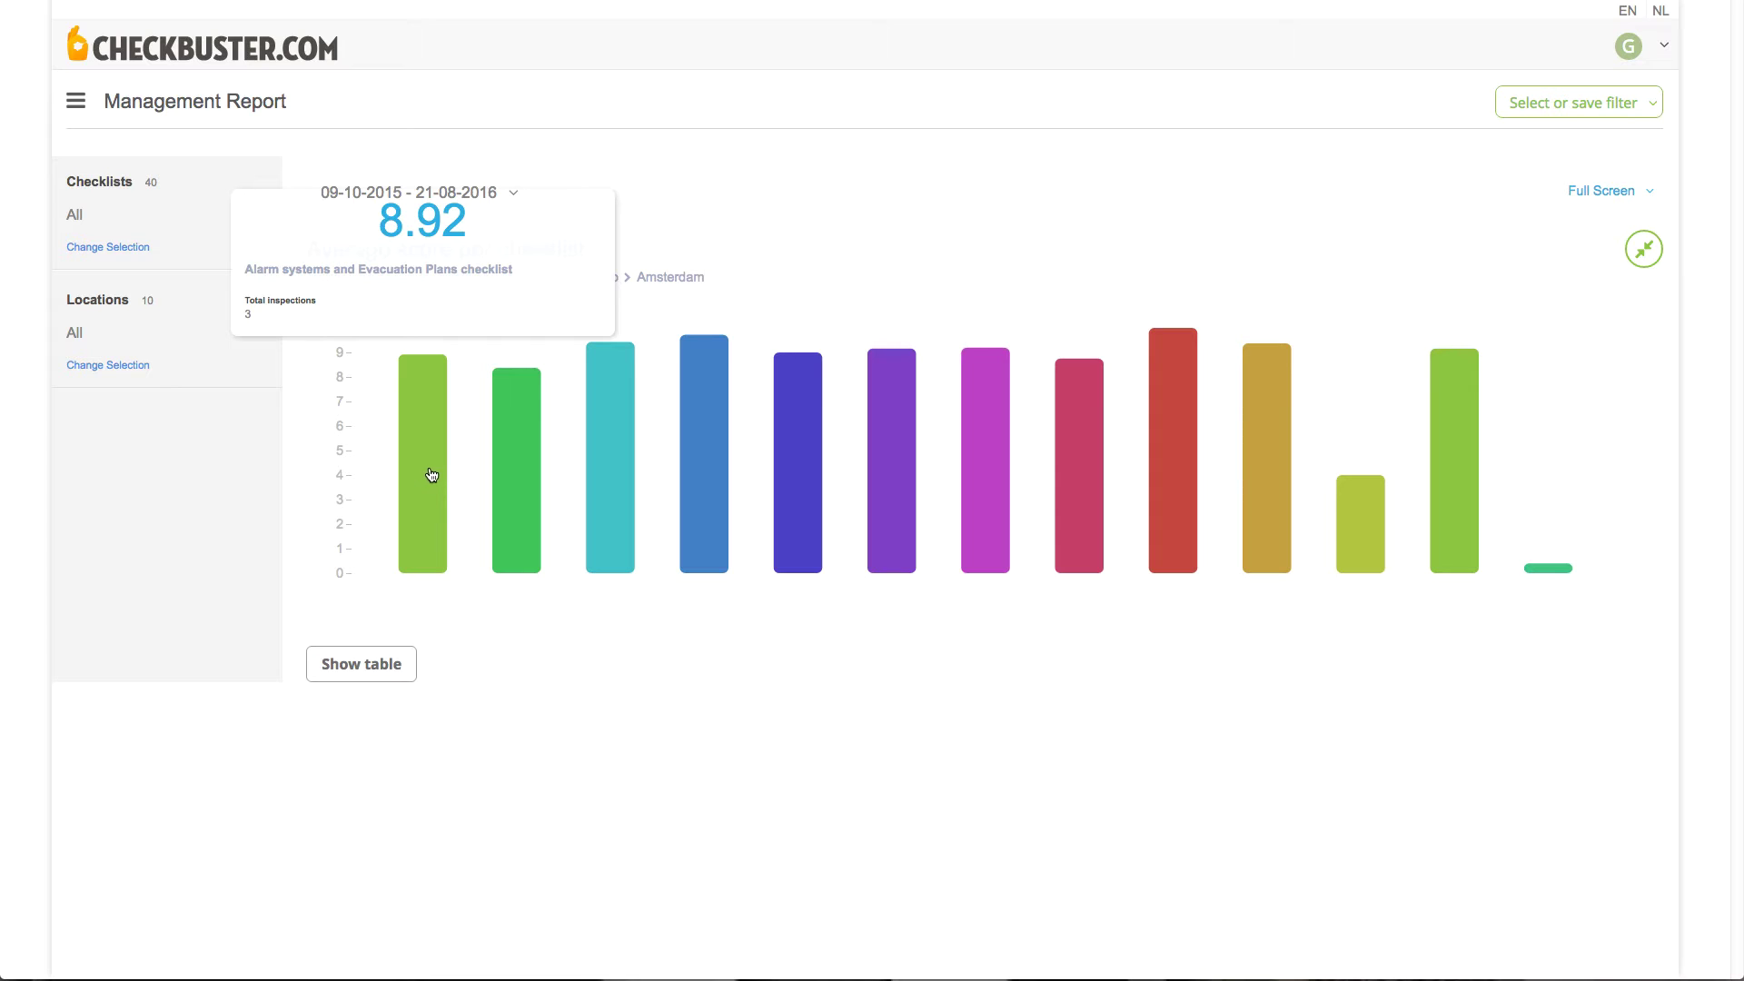
Show the table of scores per checklist and drill down into the Bakery equipment general checklist.
{"action": "mouse_move", "coordinate": [518, 494]}
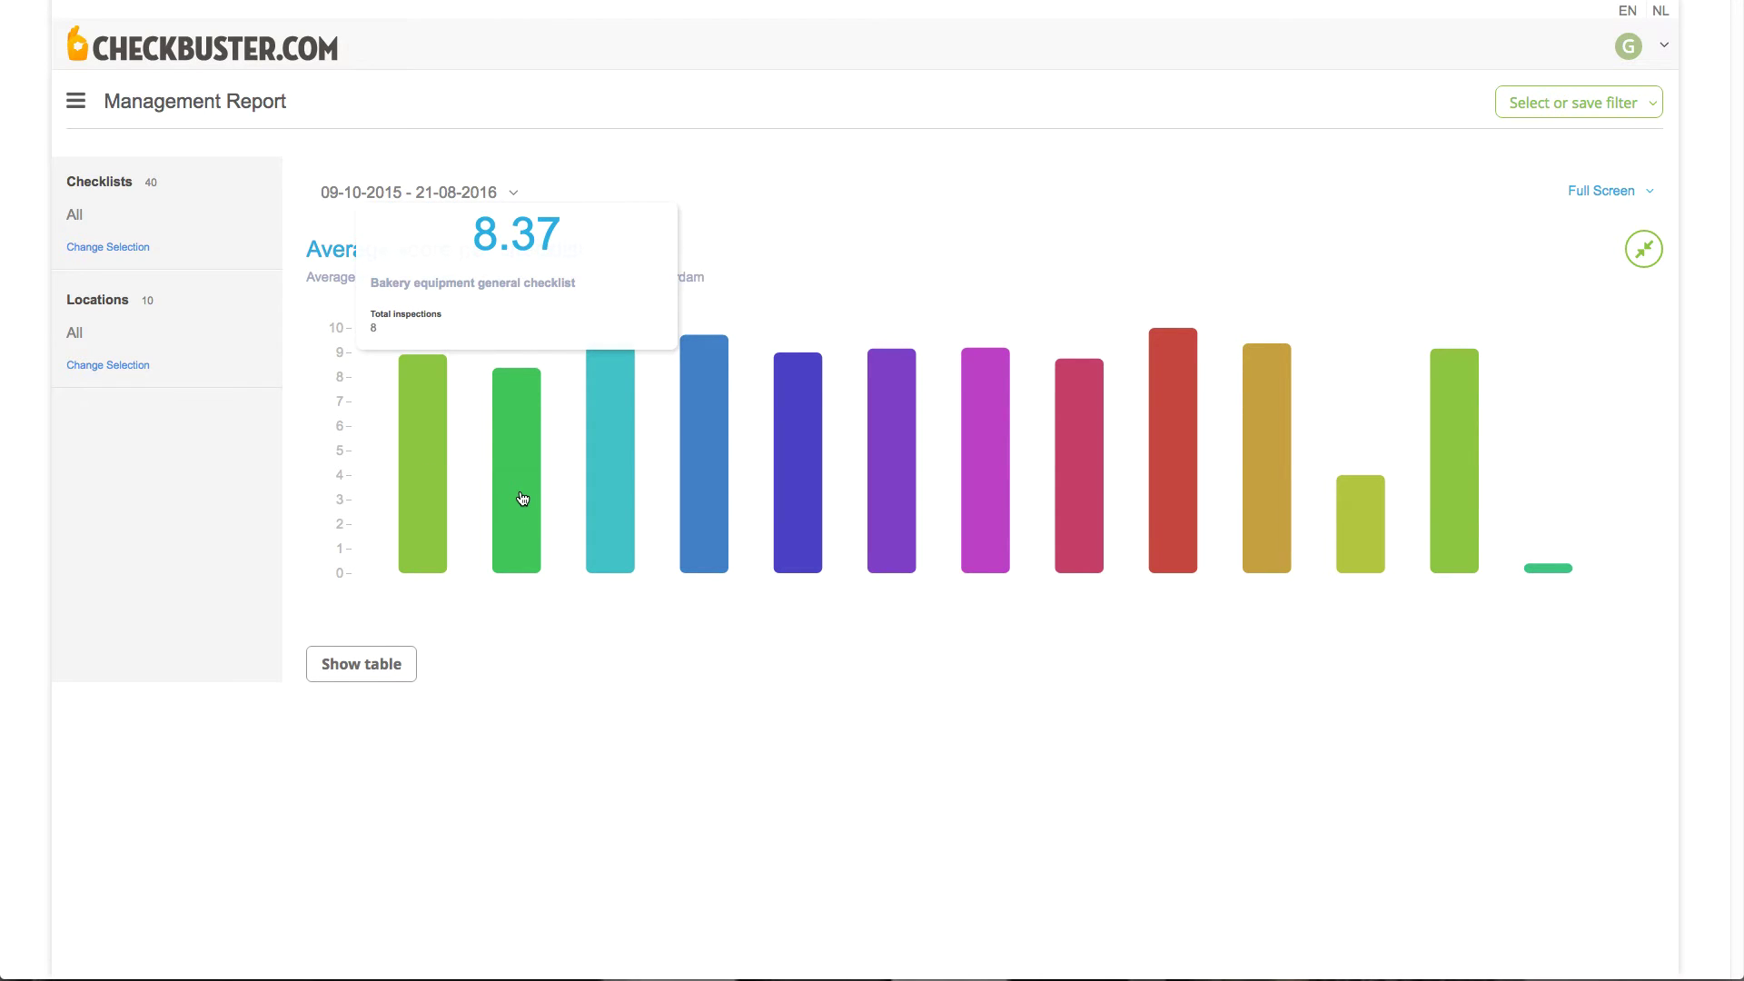
{"action": "left_click", "coordinate": [394, 669]}
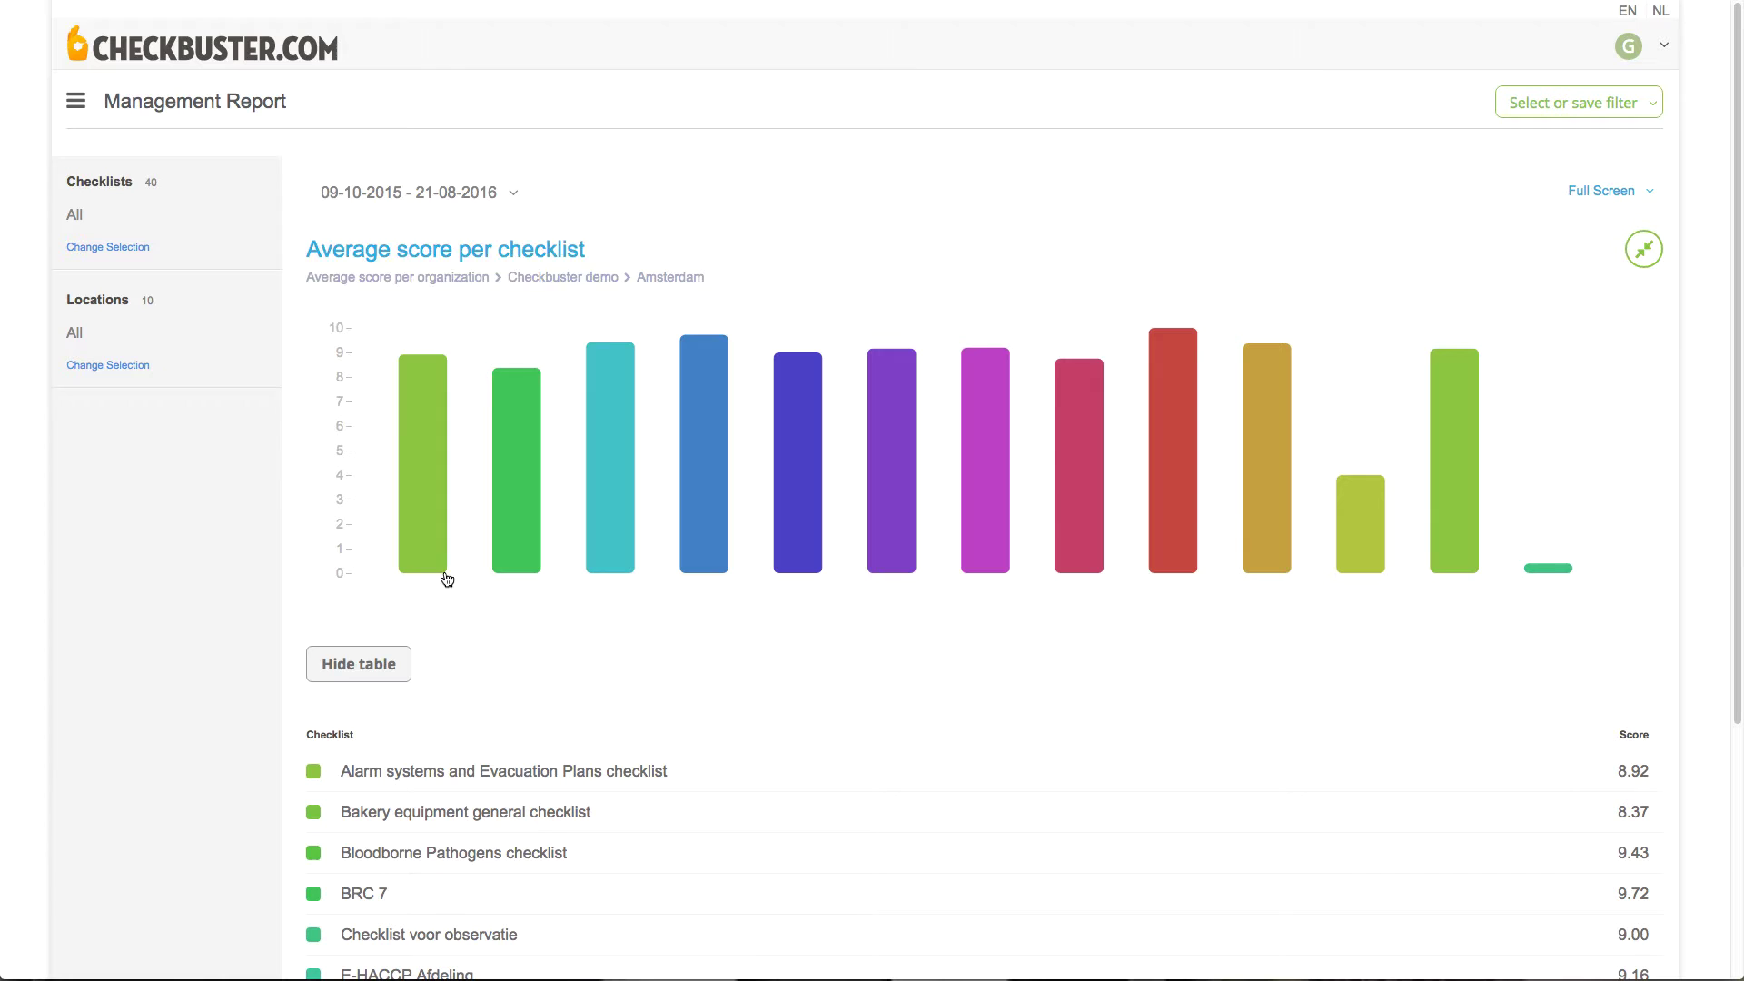
{"action": "mouse_move", "coordinate": [509, 570]}
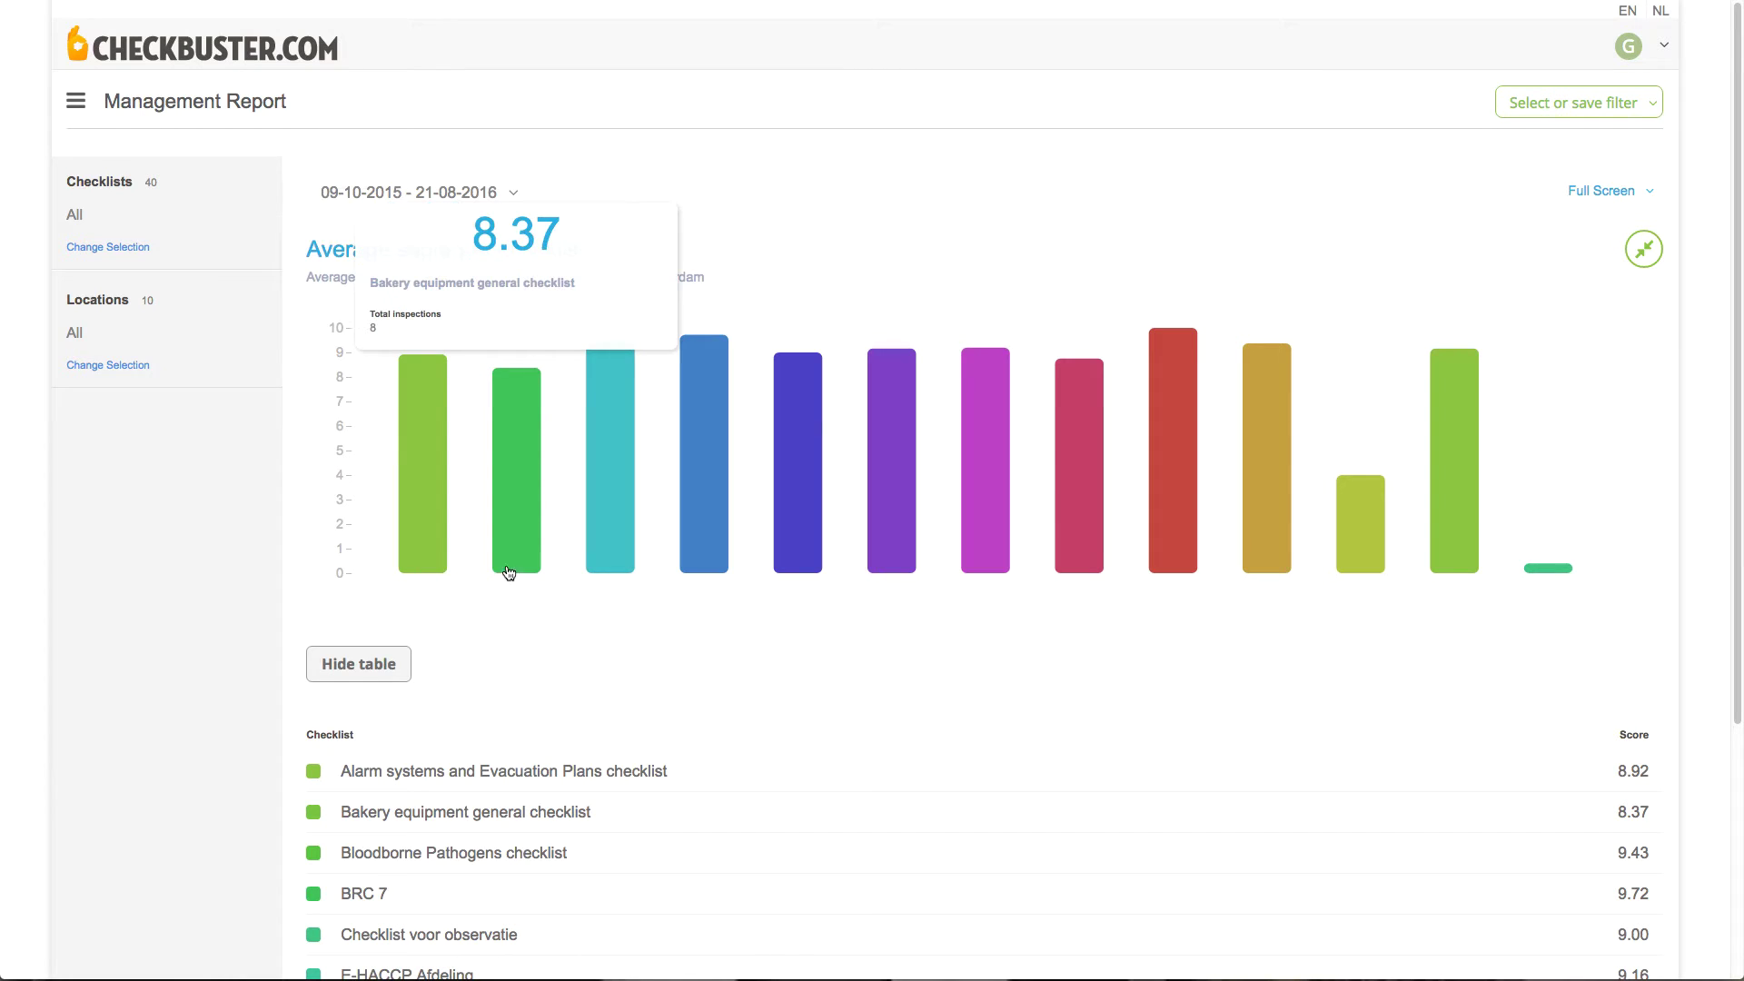
{"action": "left_click", "coordinate": [528, 504]}
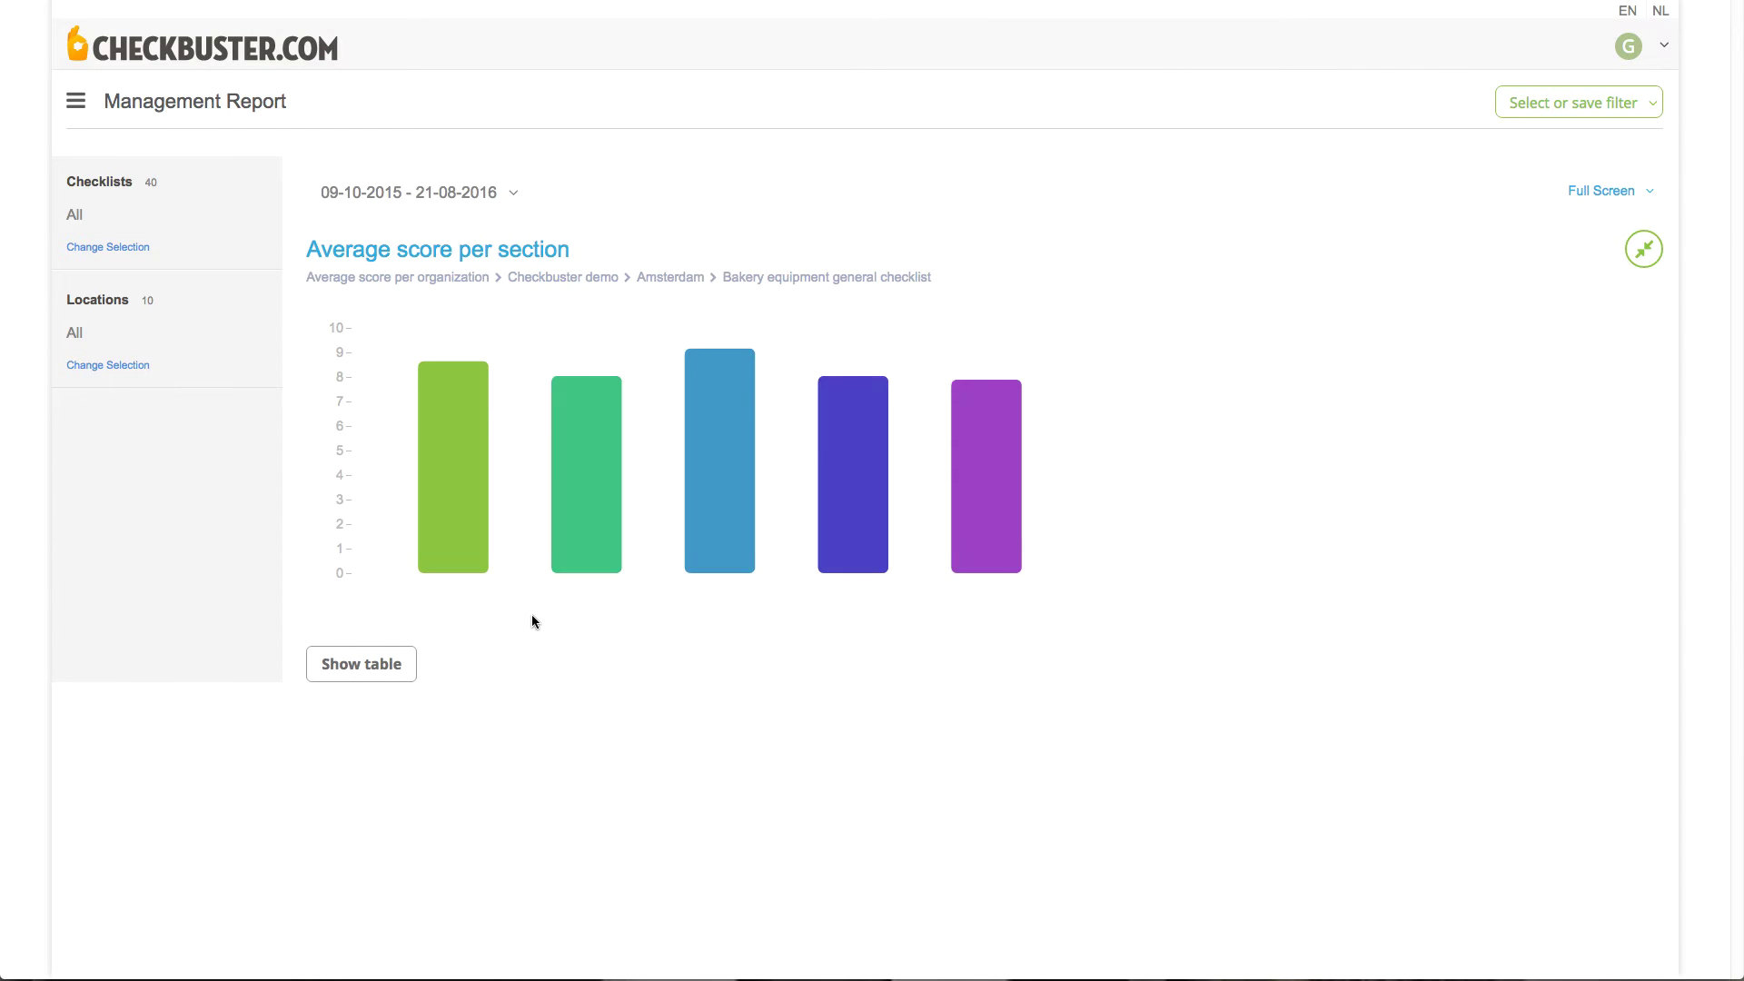
Show the table of scores per section and drill down into section 1, General Machine Guarding.
{"action": "left_click", "coordinate": [400, 663]}
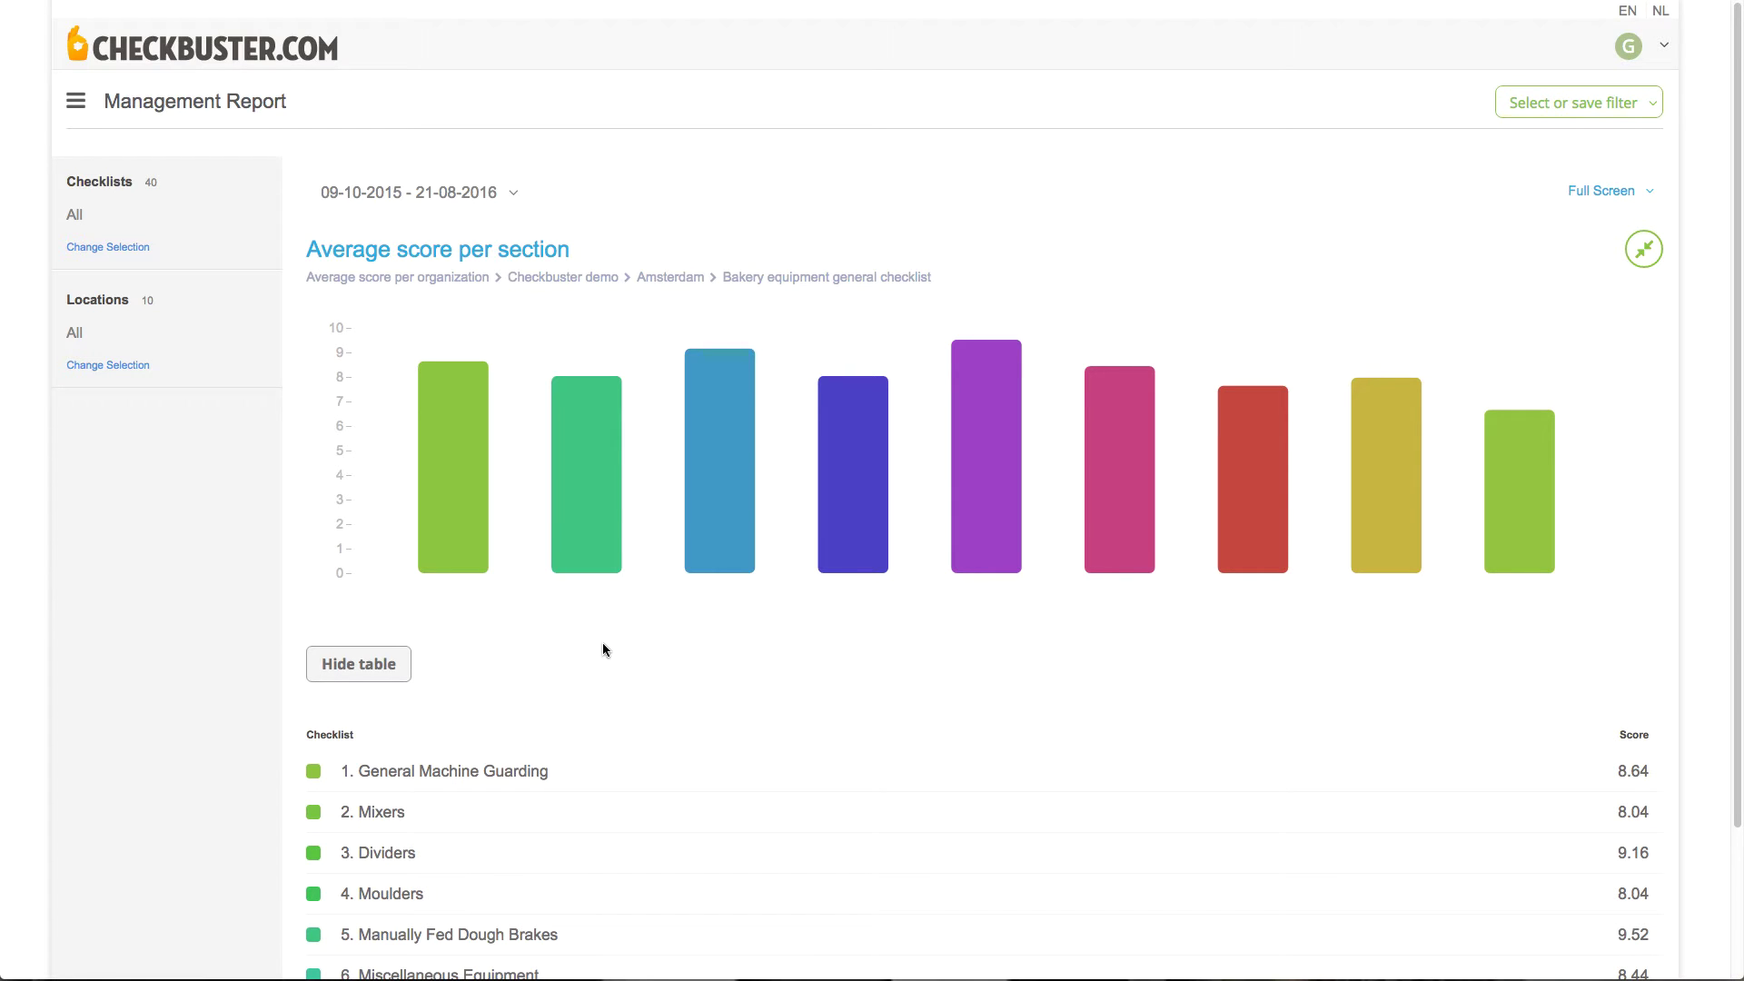
{"action": "scroll", "coordinate": [614, 646], "scroll_direction": "down", "scroll_amount": 1}
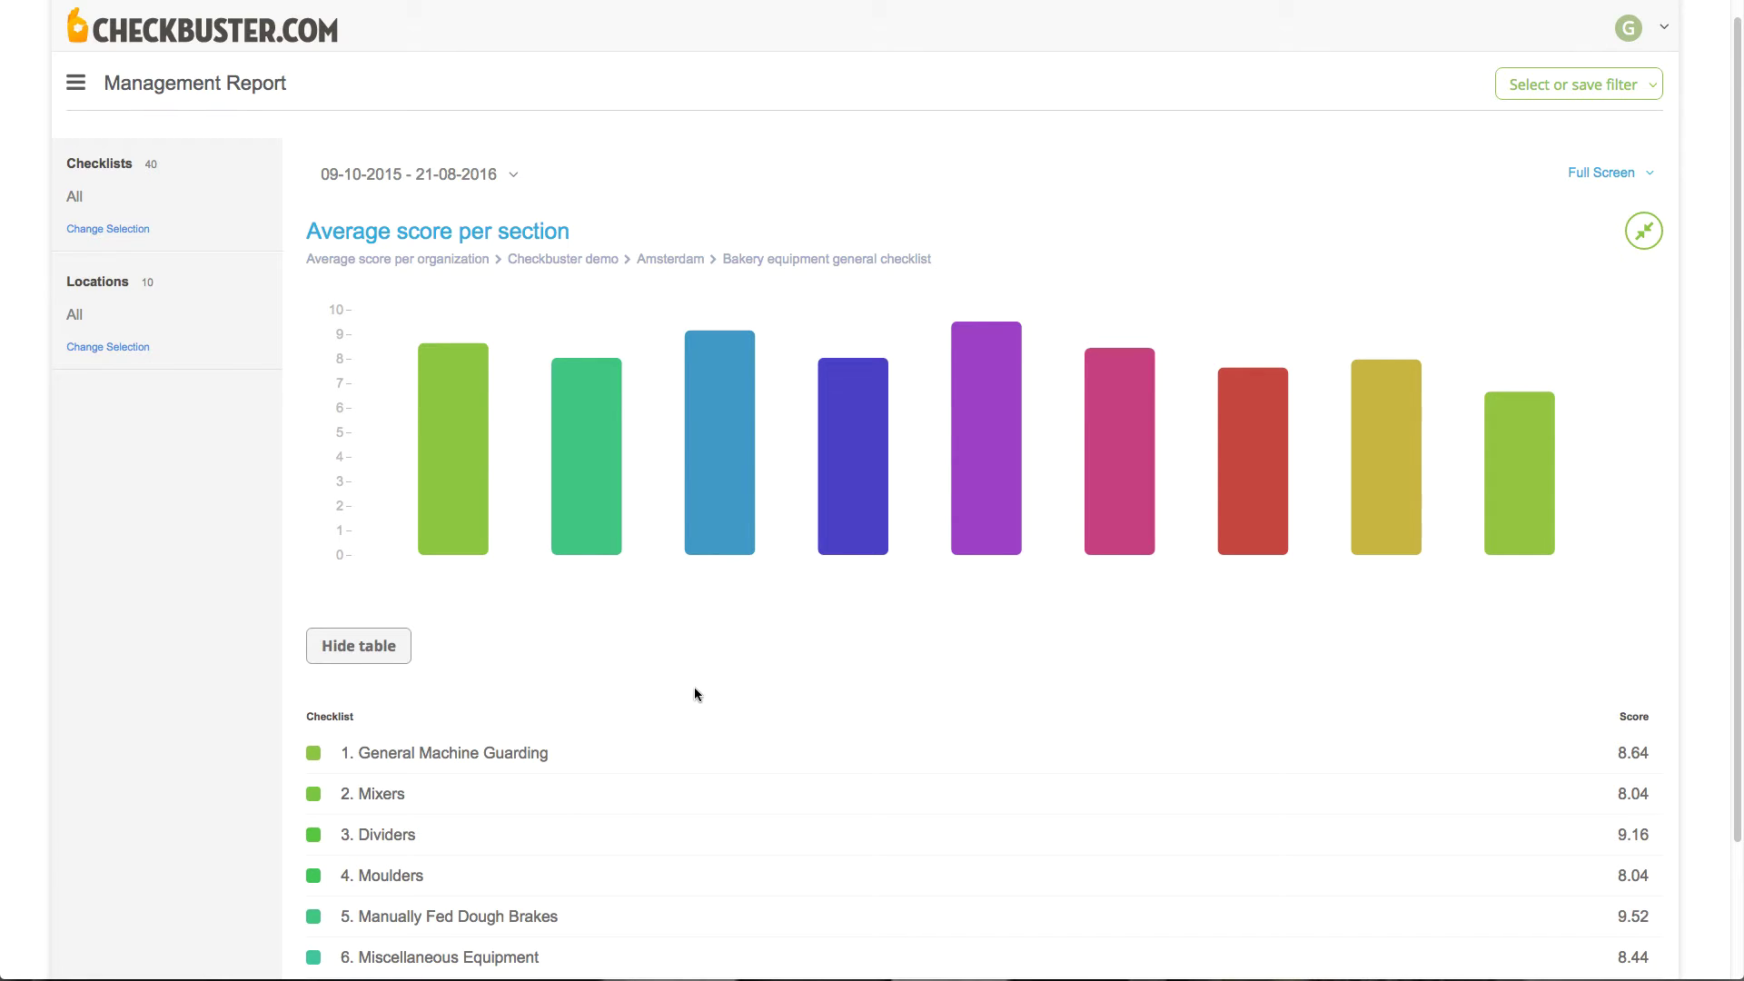
{"action": "mouse_move", "coordinate": [425, 530]}
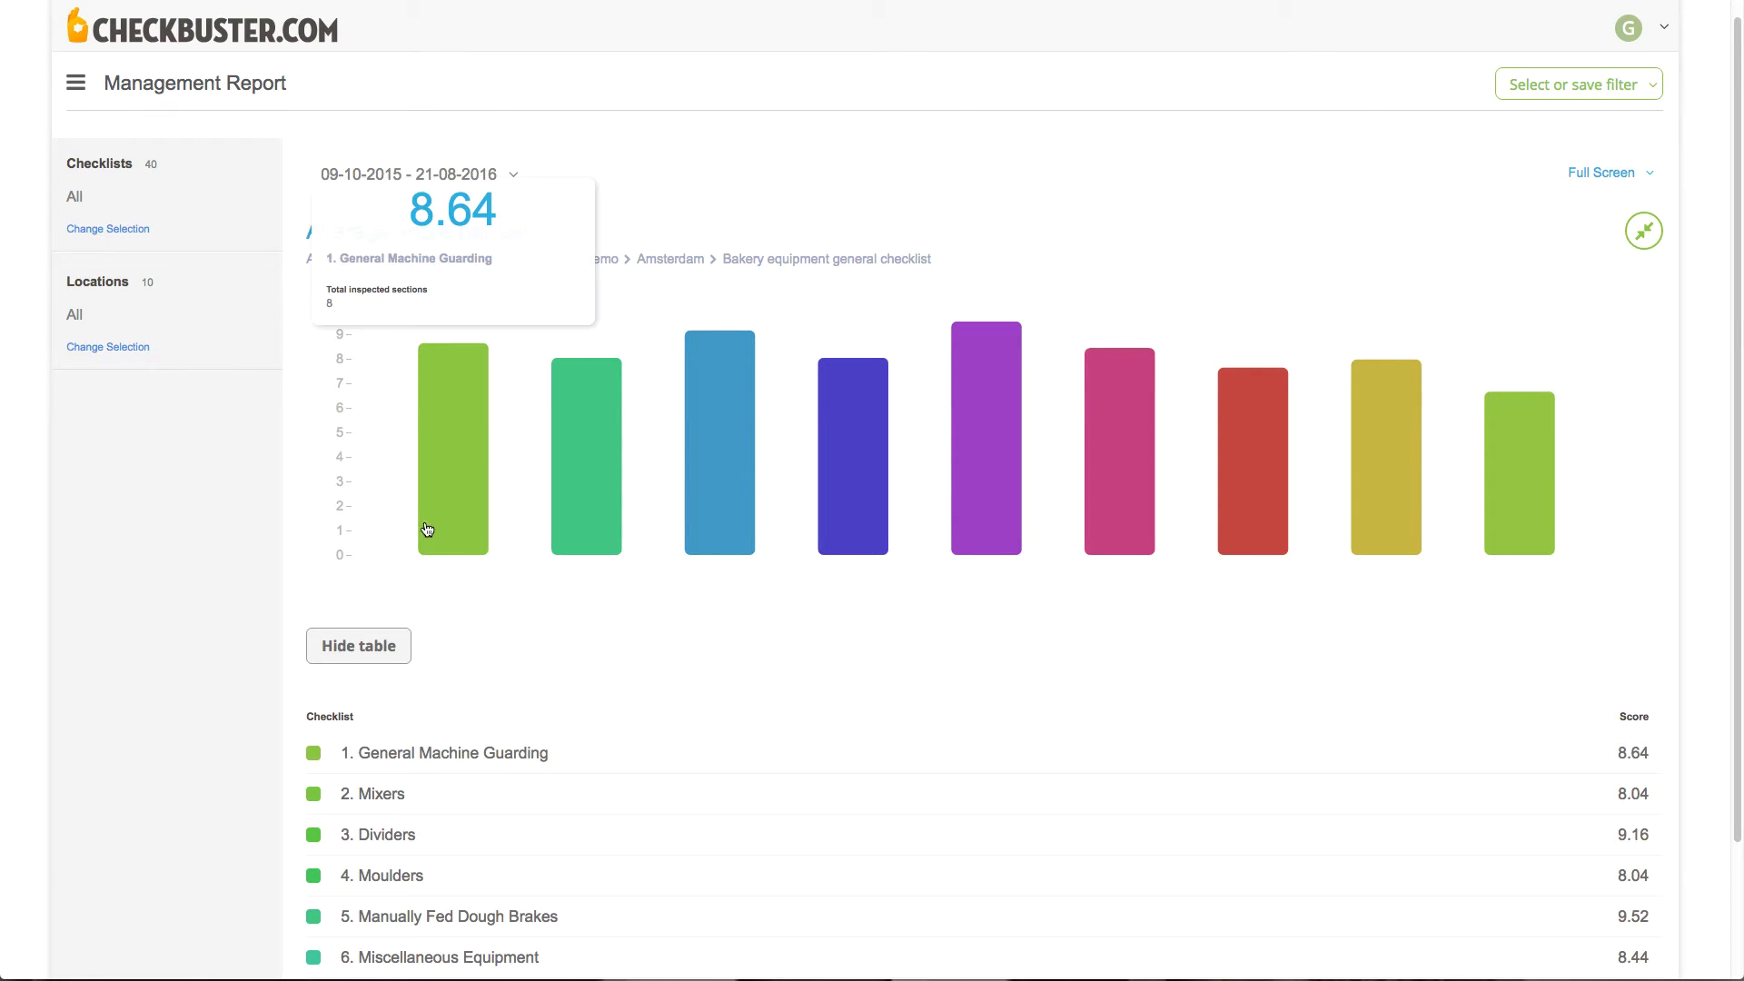
{"action": "left_click", "coordinate": [460, 486]}
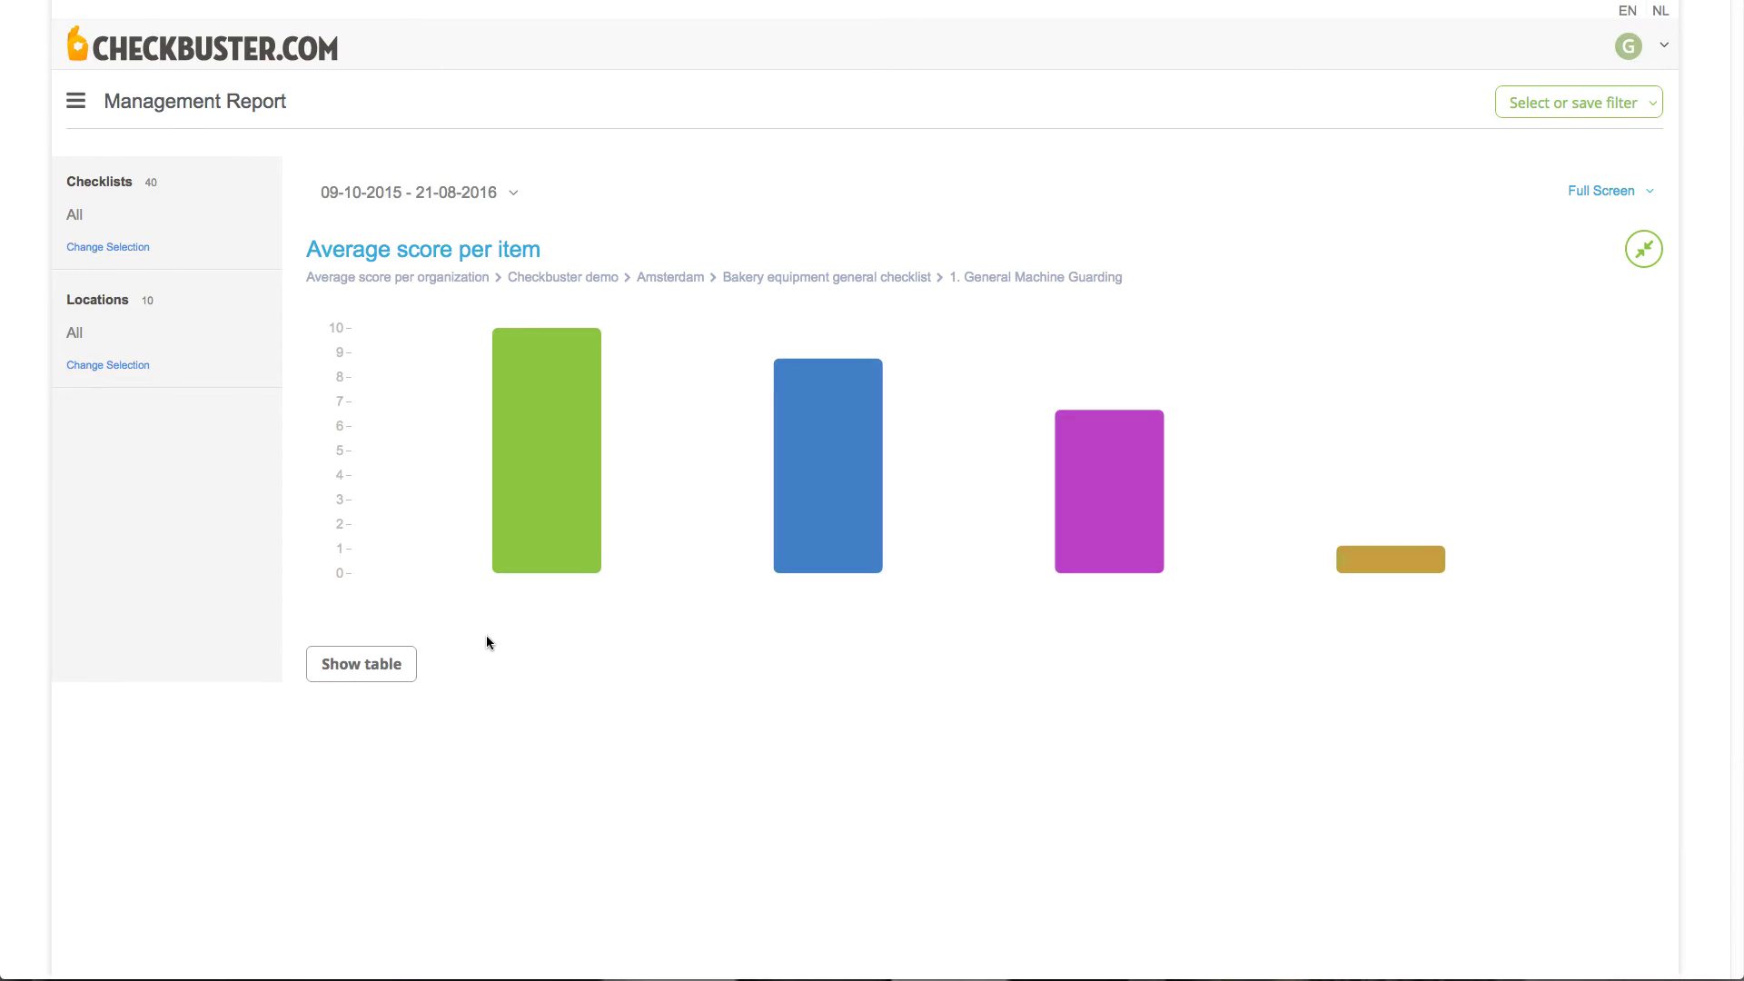
Show the table of scores per item and collapse the full-screen chart back to the trend dashboard.
{"action": "mouse_move", "coordinate": [530, 532]}
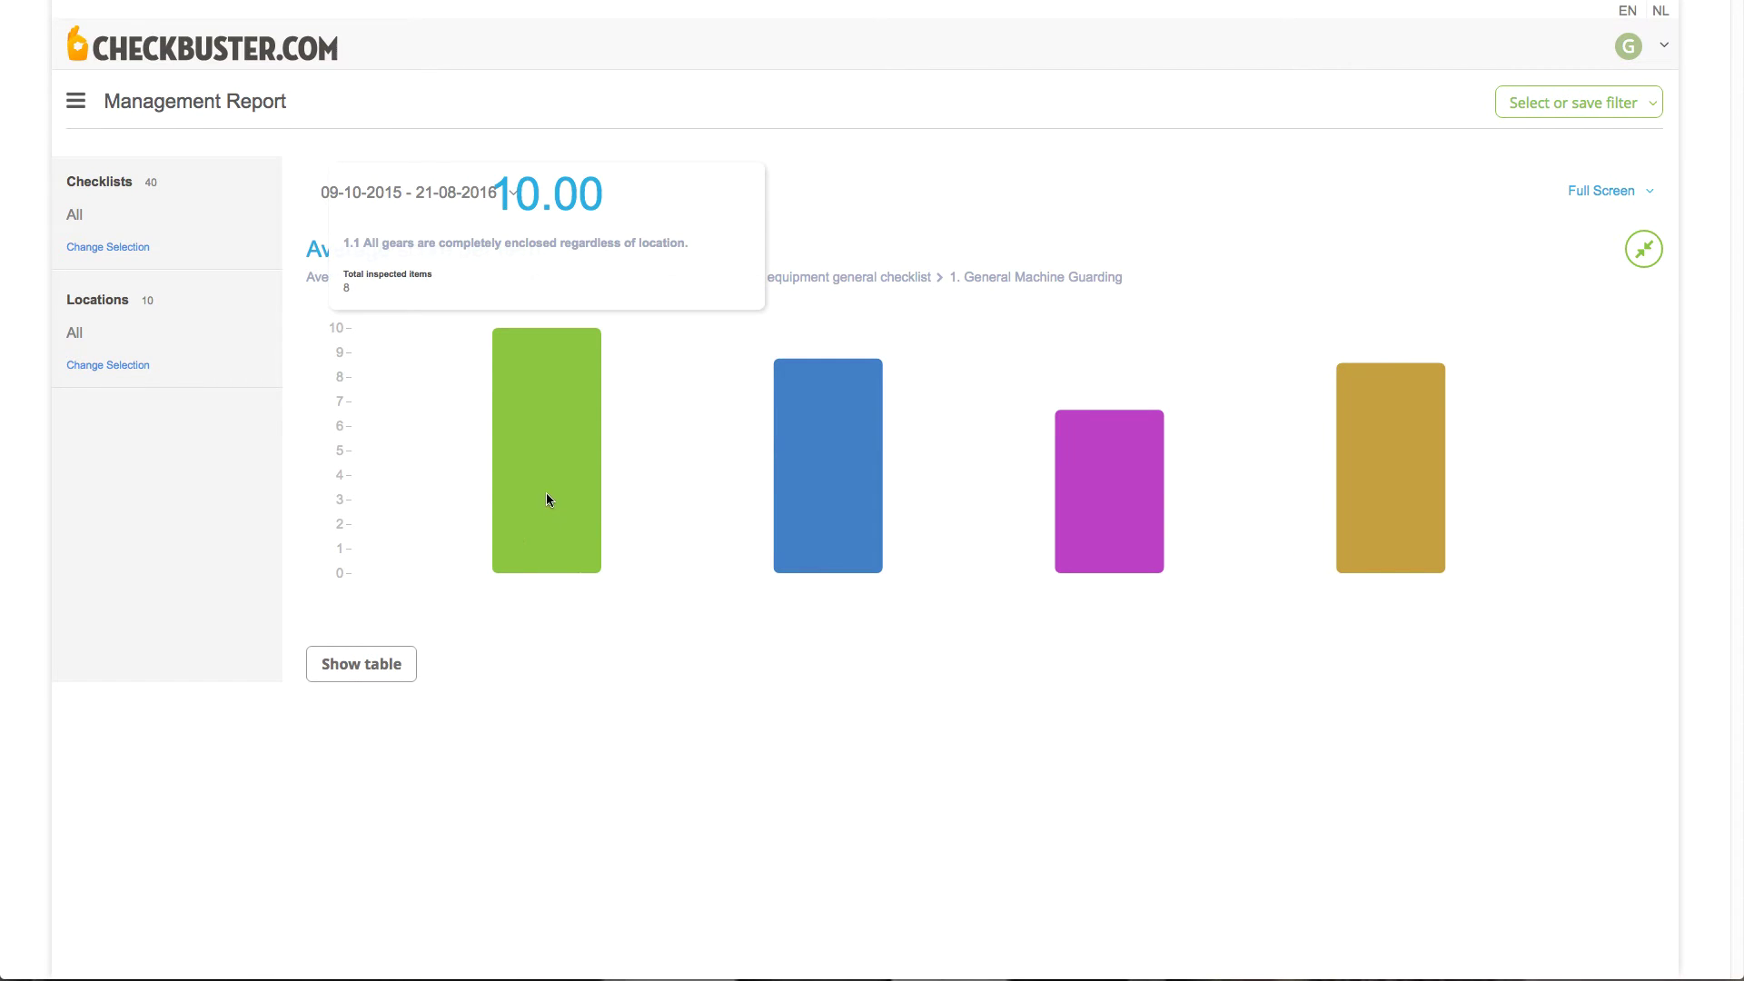
{"action": "left_click", "coordinate": [372, 672]}
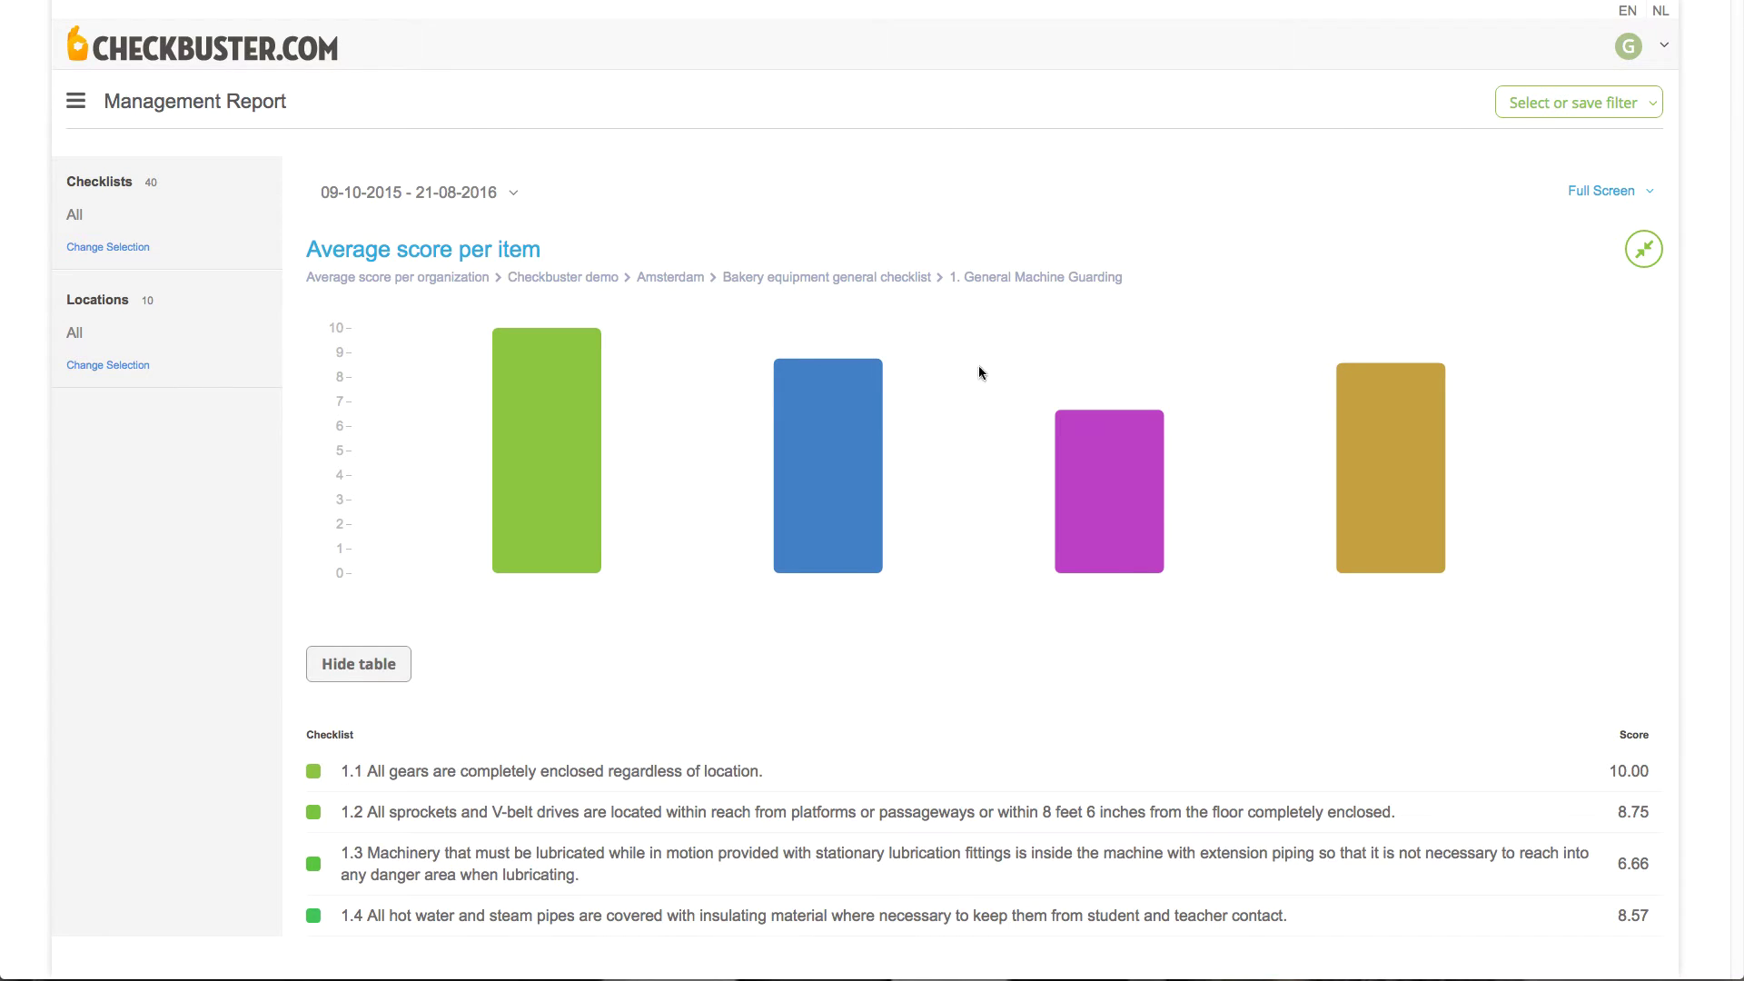
{"action": "left_click", "coordinate": [1599, 192]}
{"action": "left_click", "coordinate": [1646, 252]}
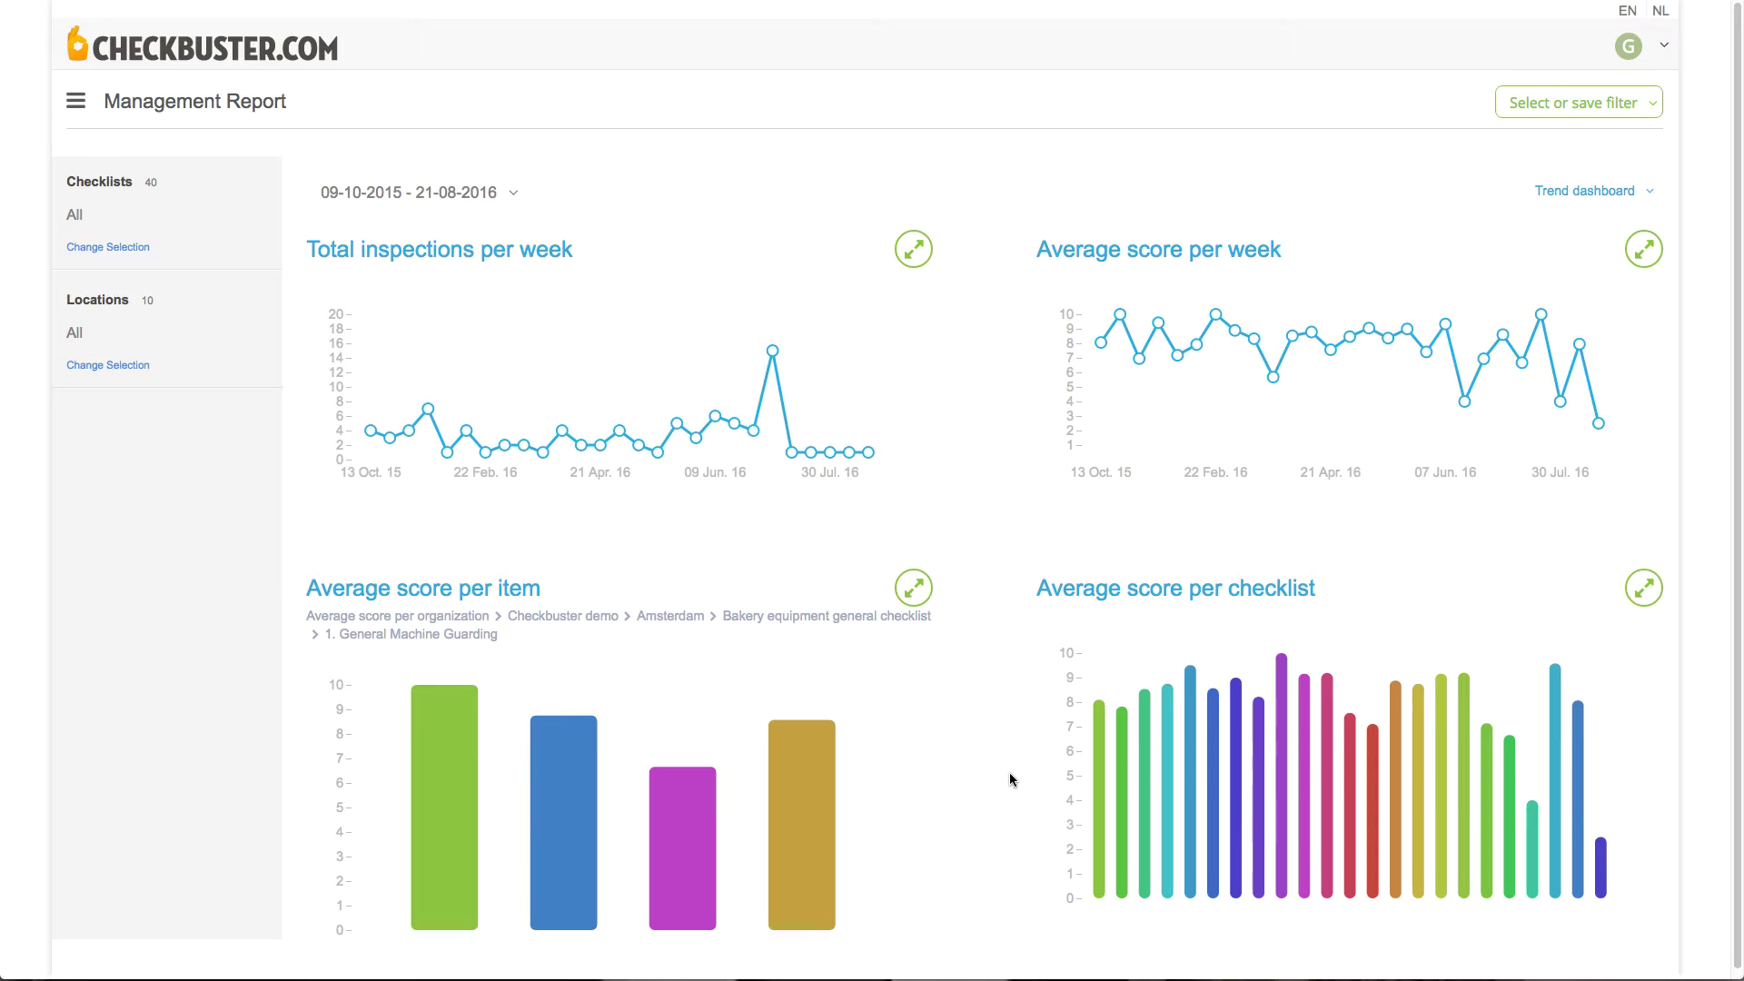
Drill the checklist chart down into the Alarm systems and Evacuation Plans section, and reset both drilled charts to their top level.
{"action": "left_click", "coordinate": [1100, 782]}
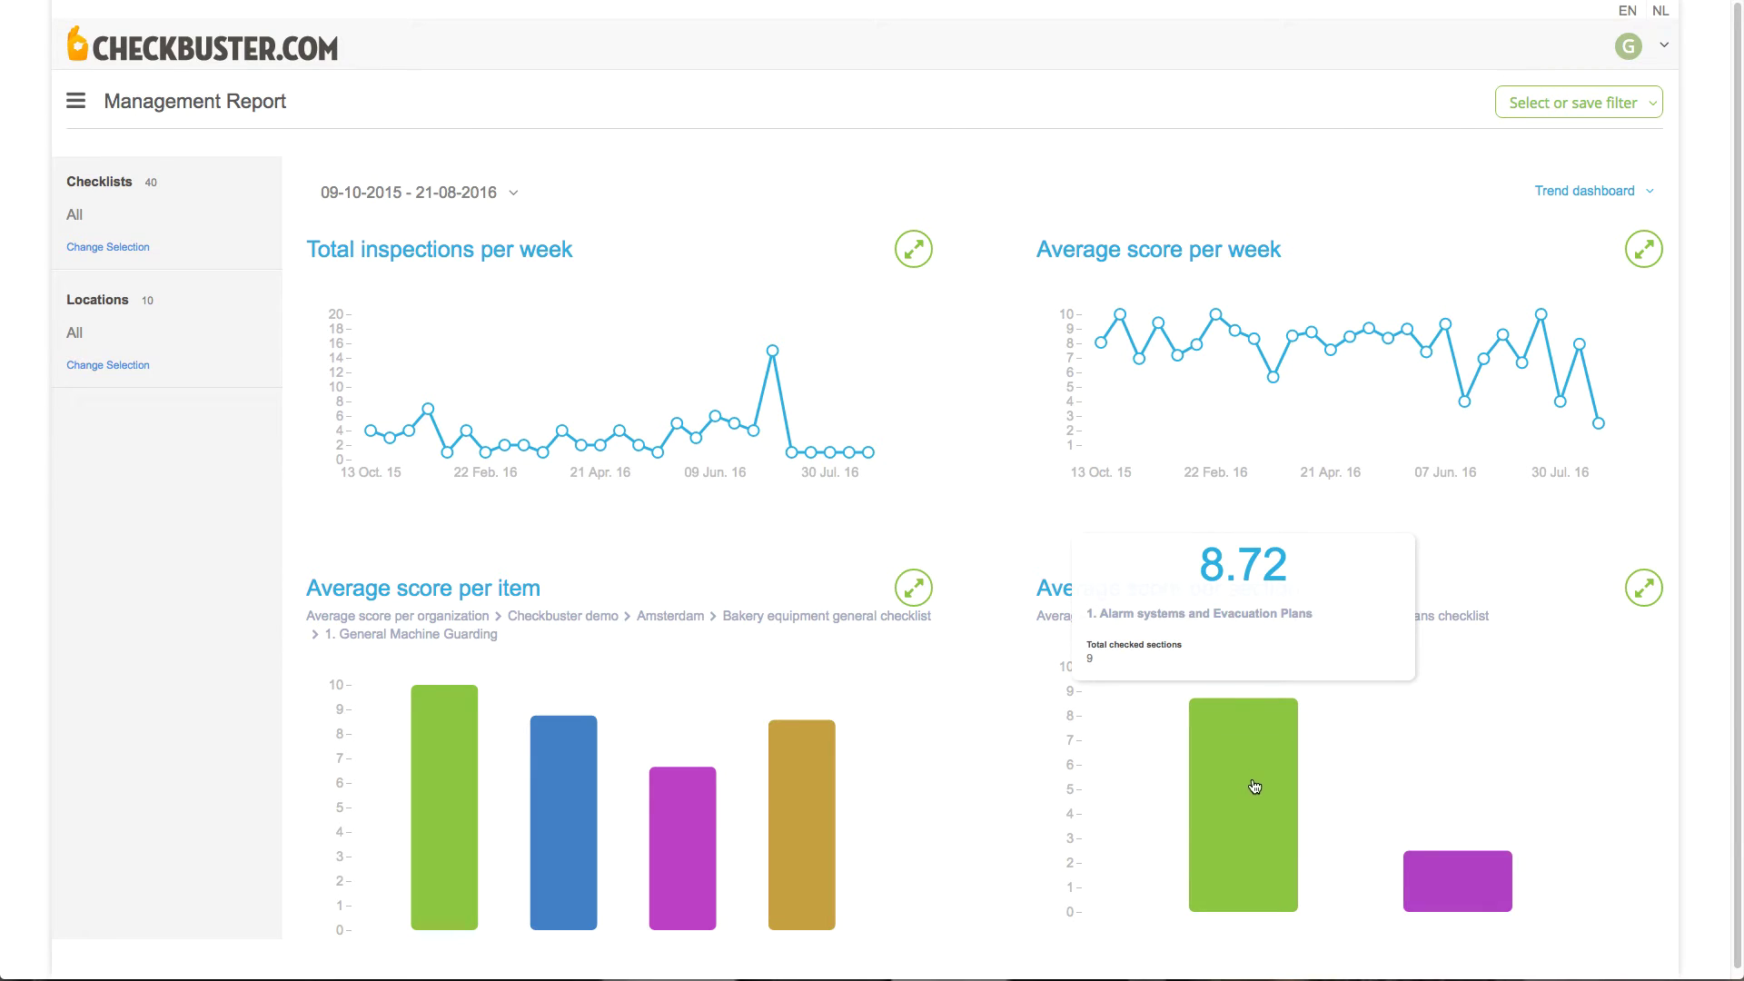
{"action": "left_click", "coordinate": [1254, 787]}
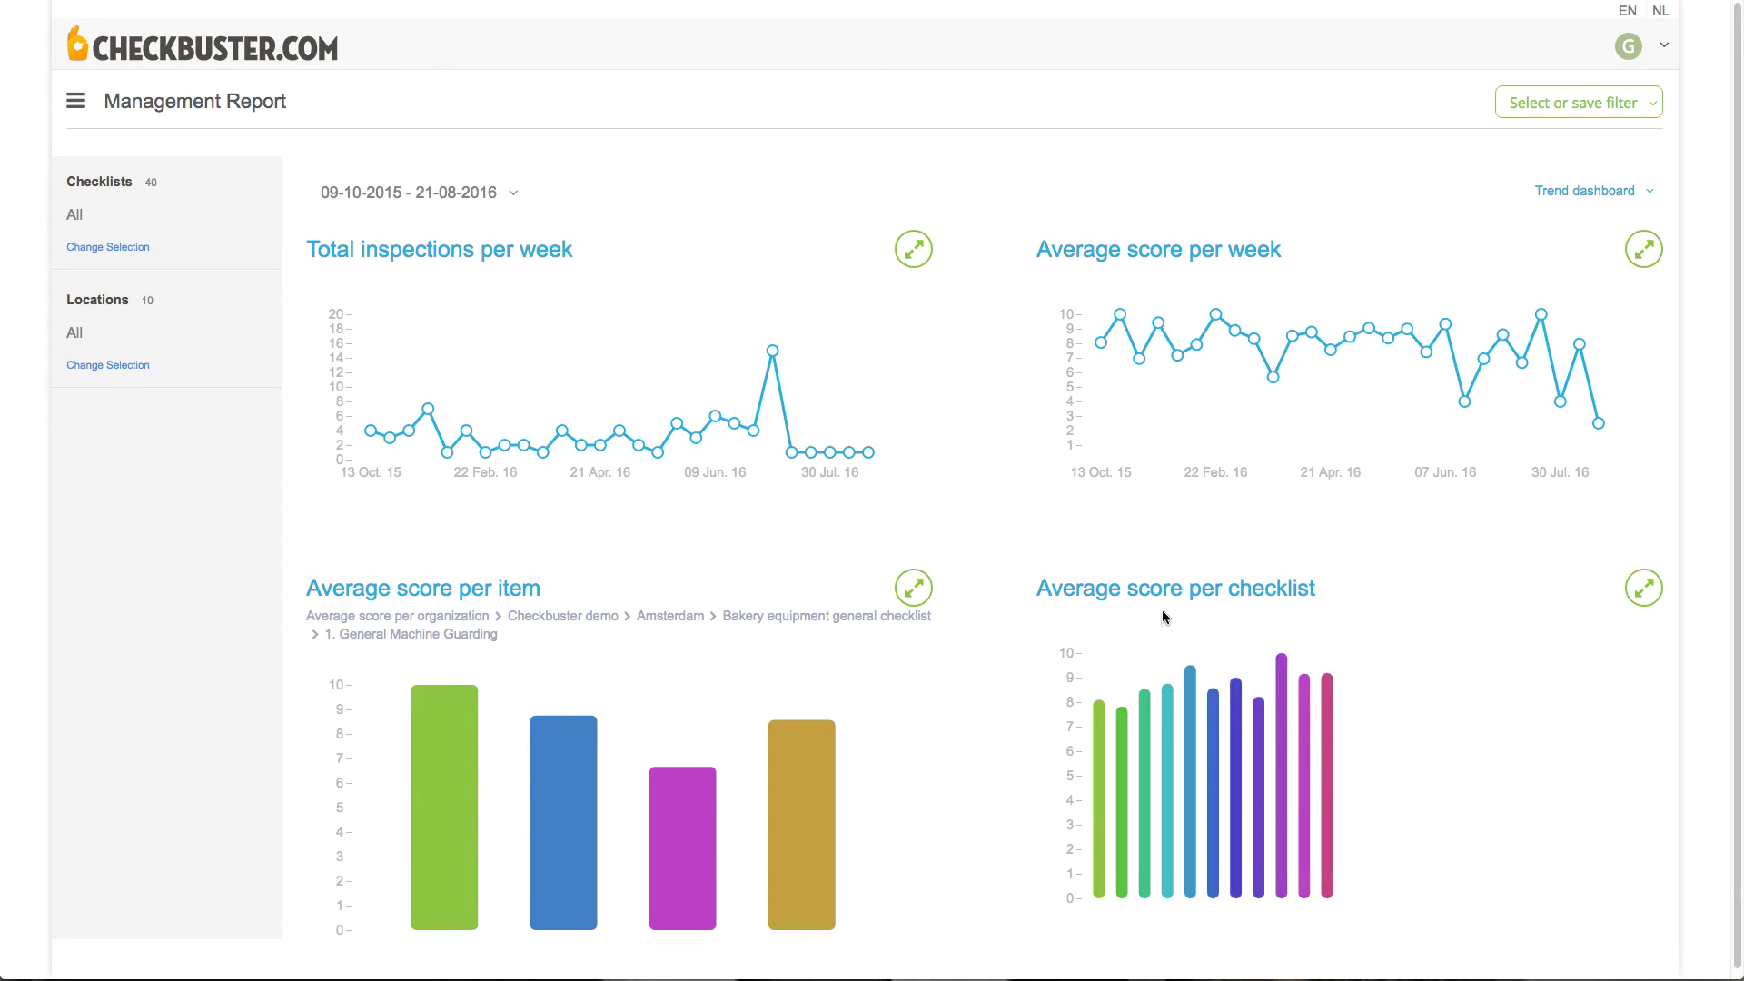
{"action": "left_click", "coordinate": [448, 618]}
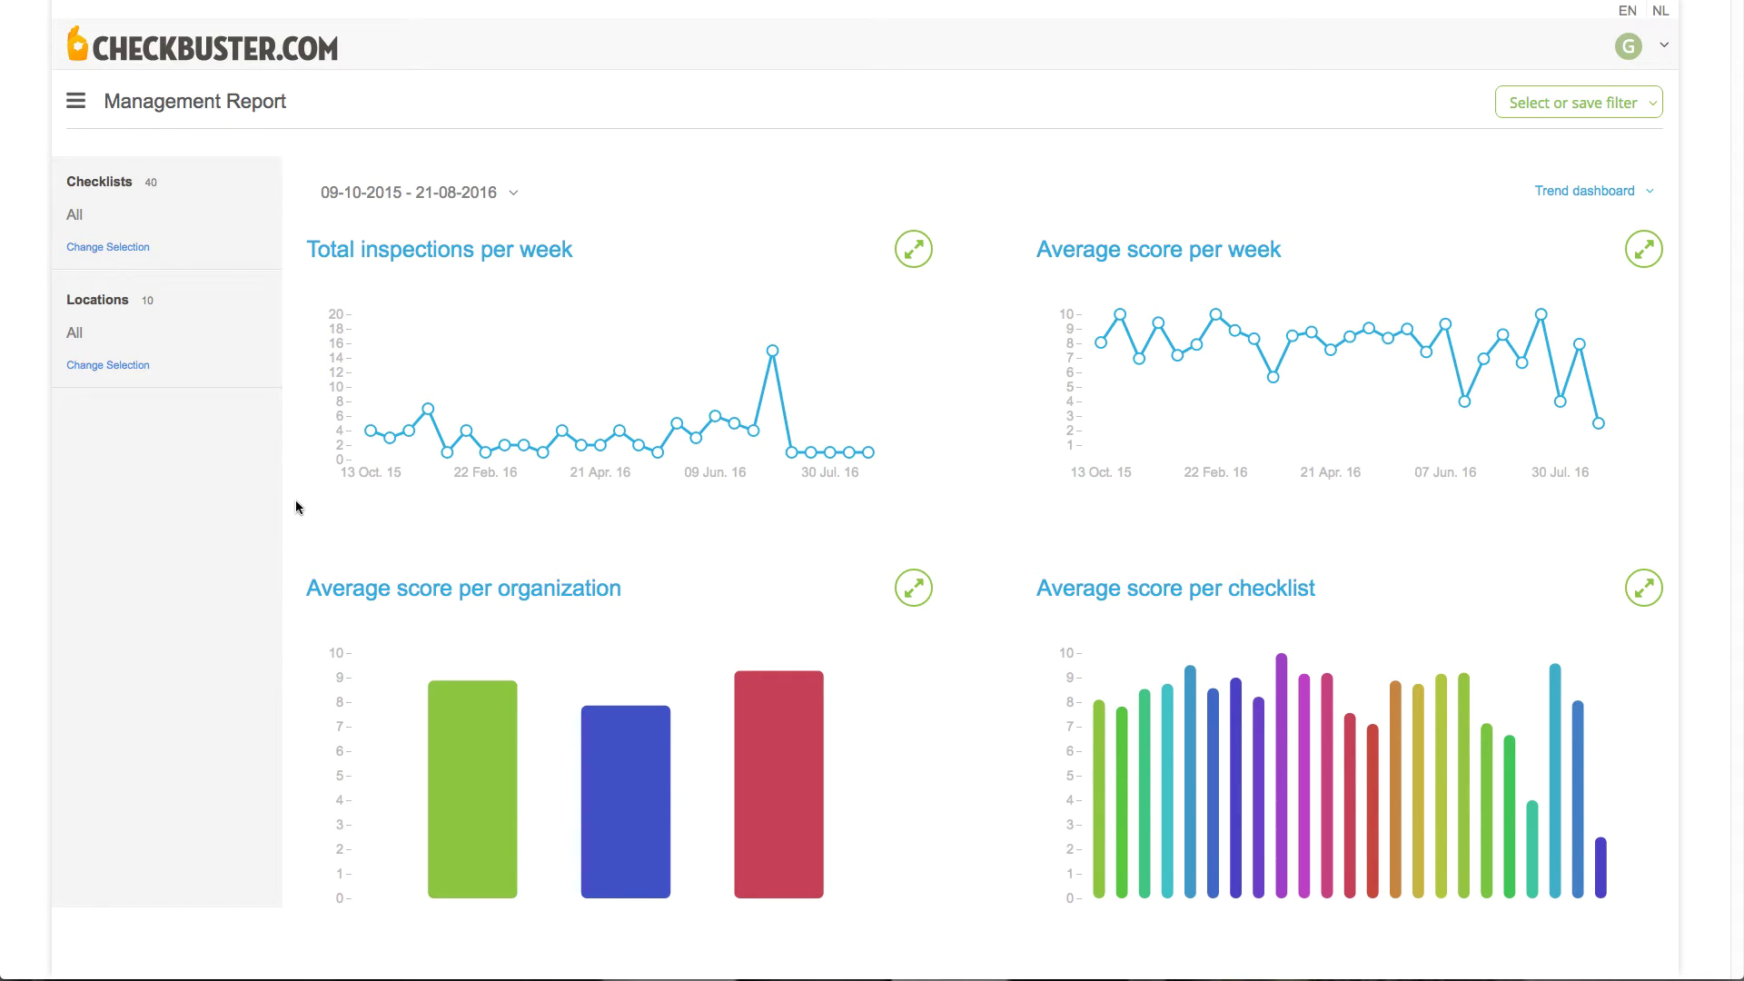
Limit the report's locations to only Amsterdam under Checkbuster demo and save the selection.
{"action": "left_click", "coordinate": [120, 367]}
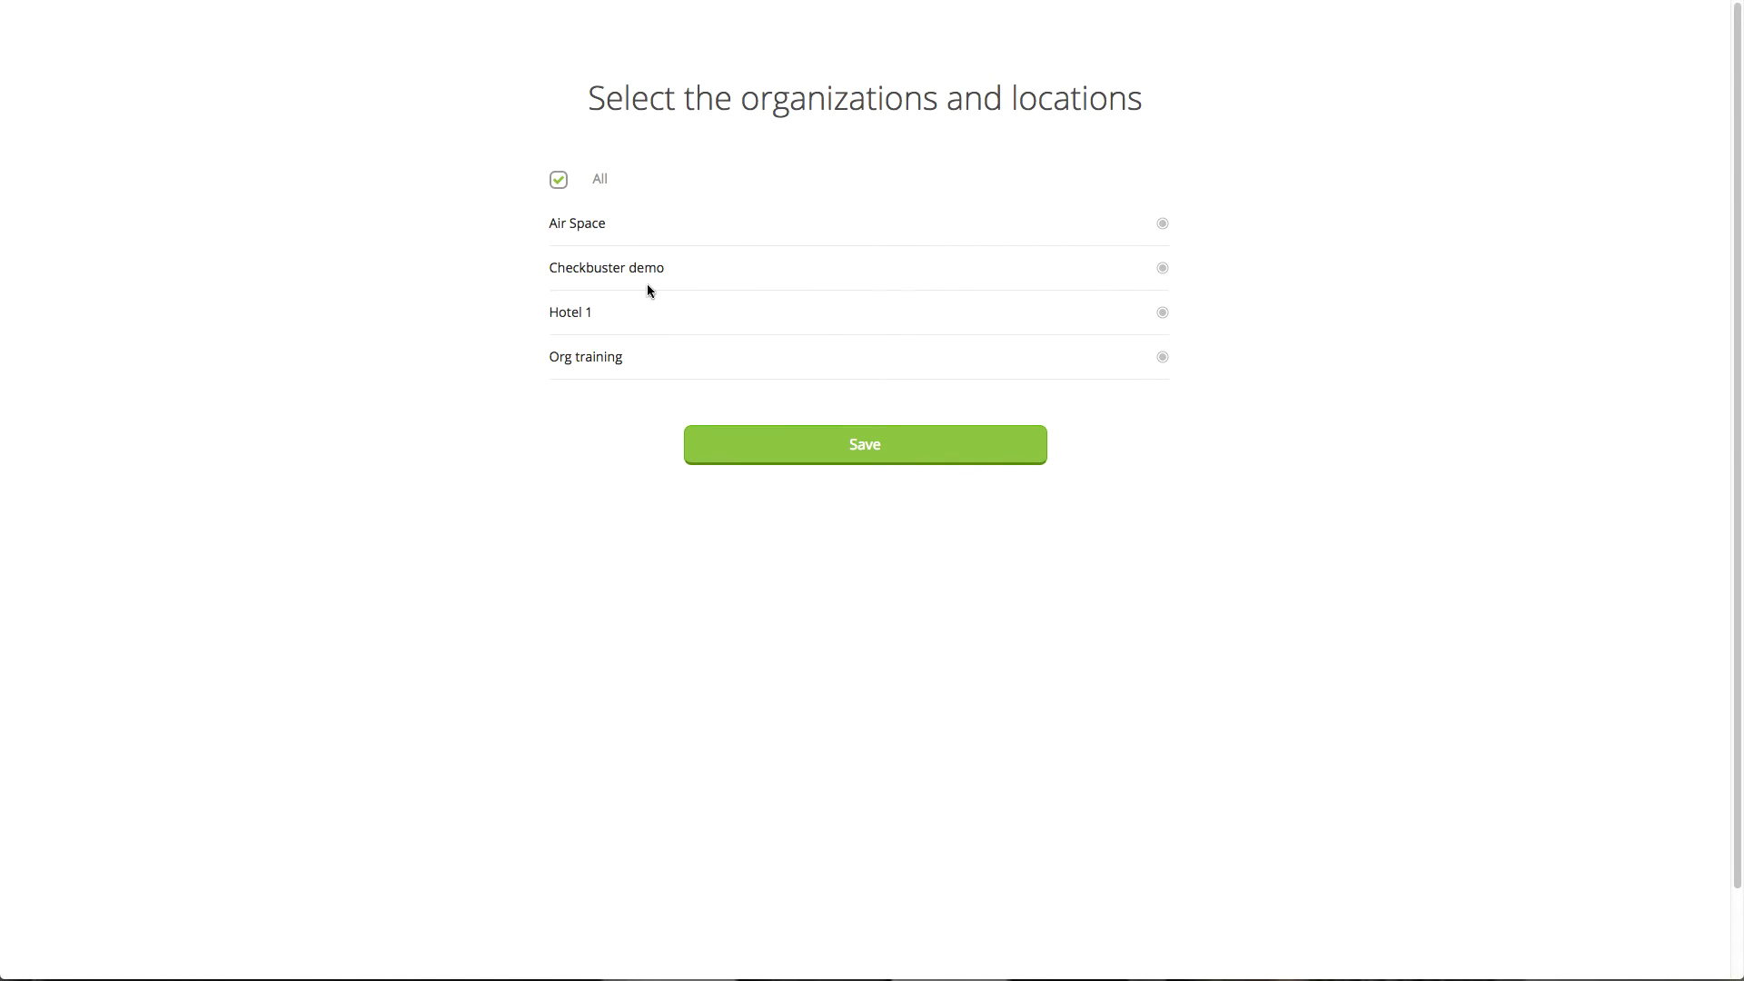
{"action": "left_click", "coordinate": [560, 182]}
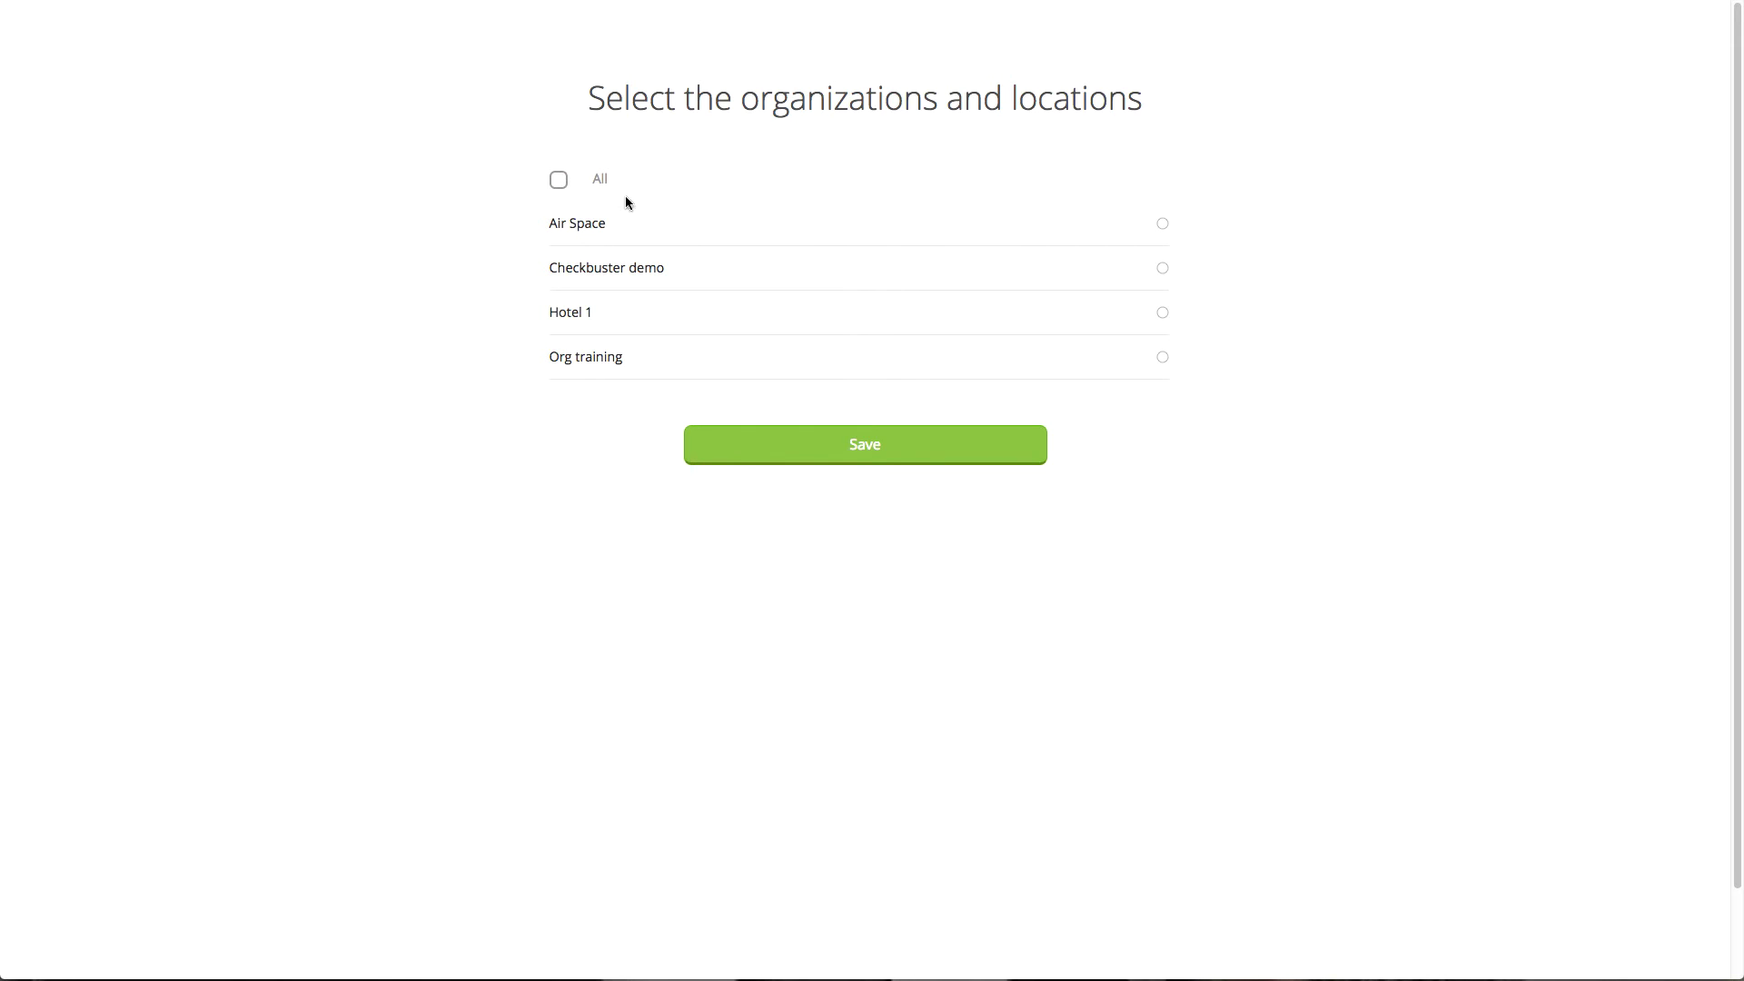
{"action": "left_click", "coordinate": [650, 271]}
{"action": "left_click", "coordinate": [591, 364]}
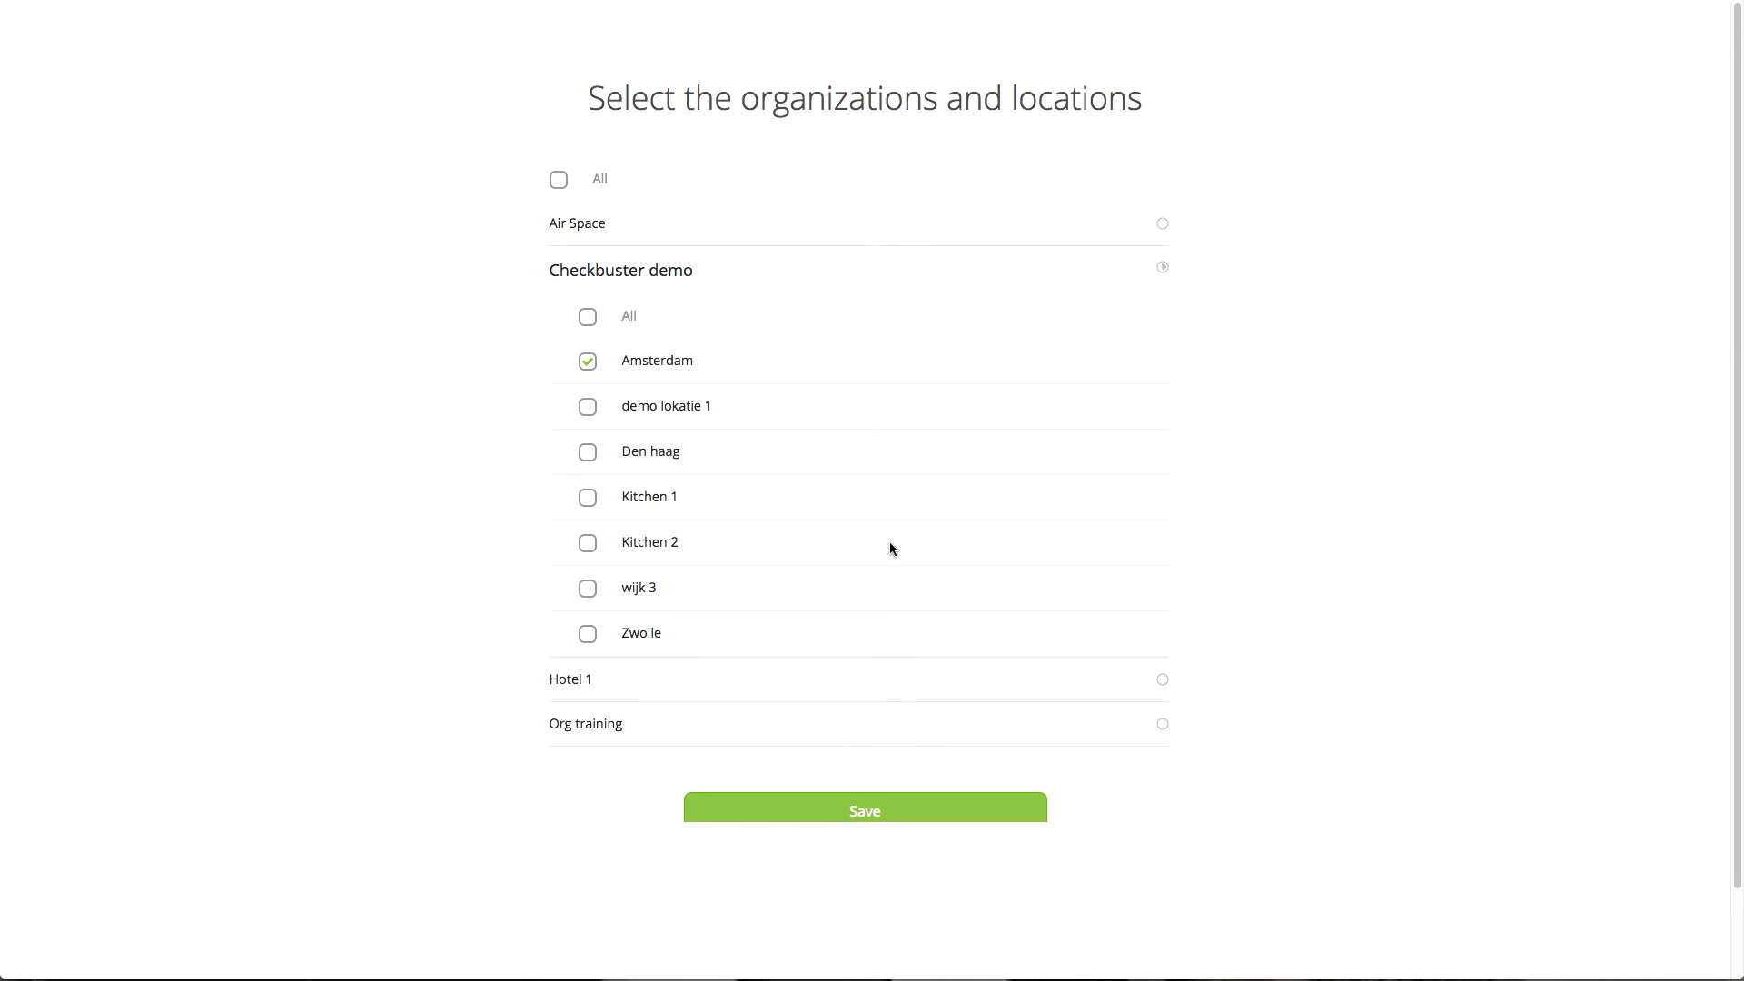
{"action": "scroll", "coordinate": [886, 542], "scroll_direction": "down", "scroll_amount": 1}
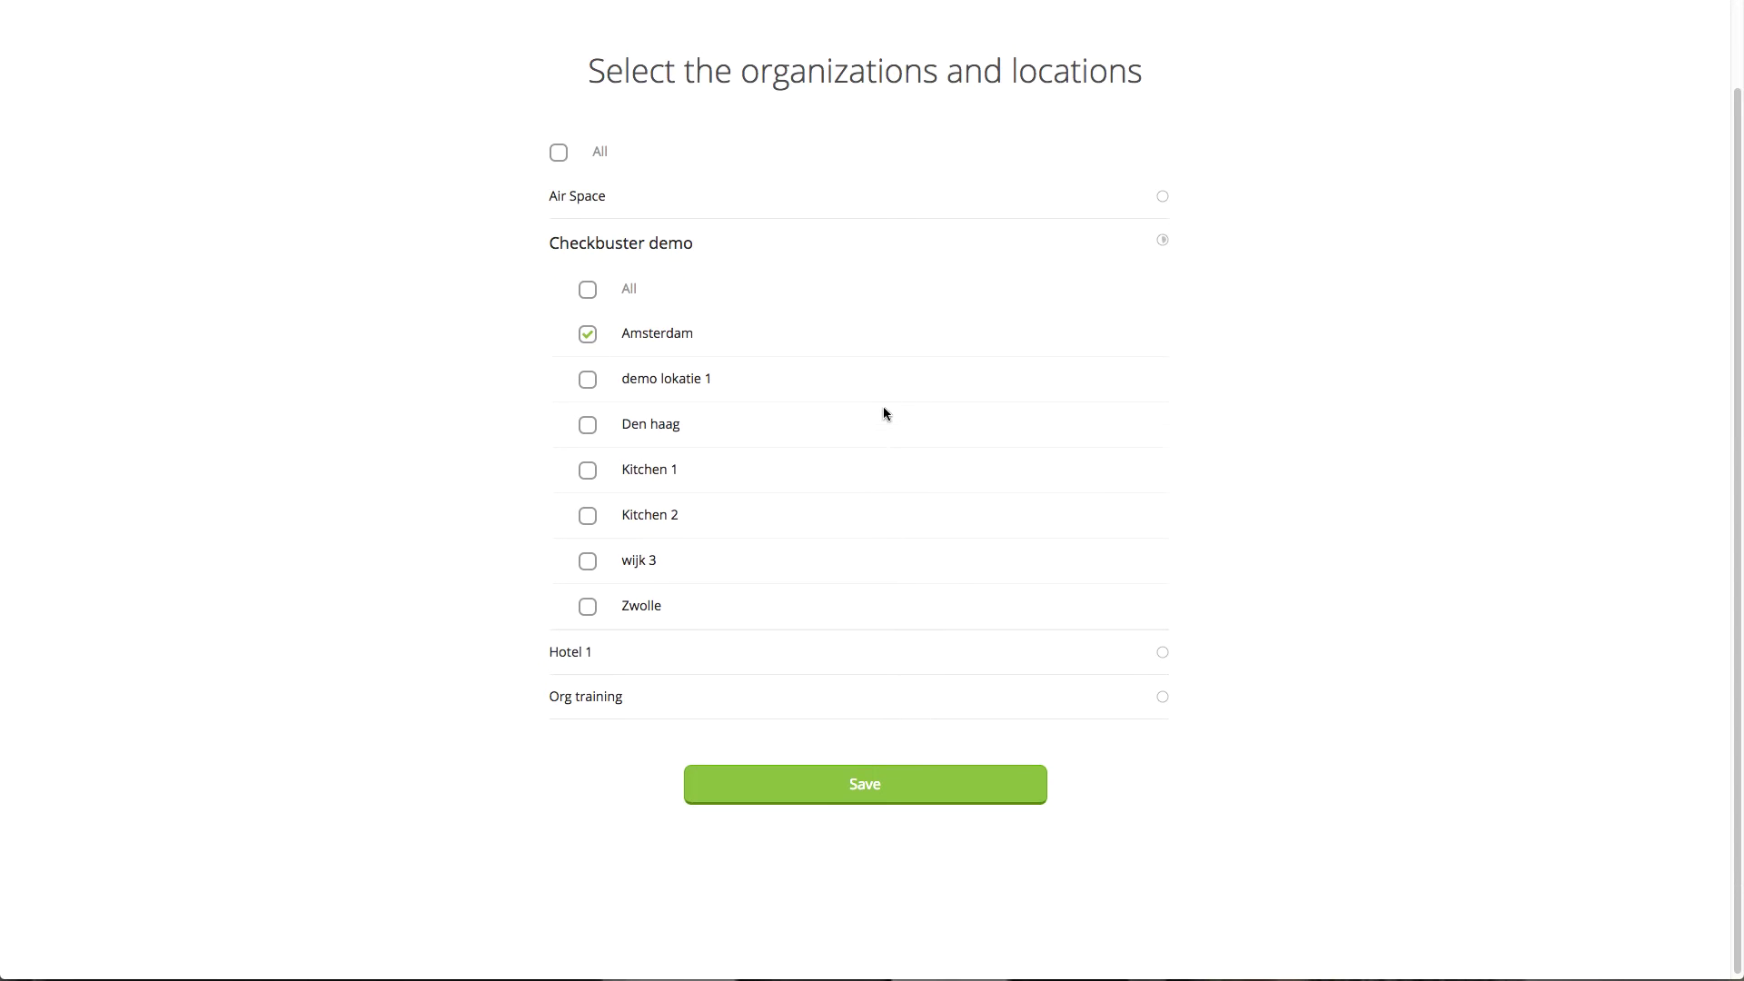
{"action": "left_click", "coordinate": [941, 793]}
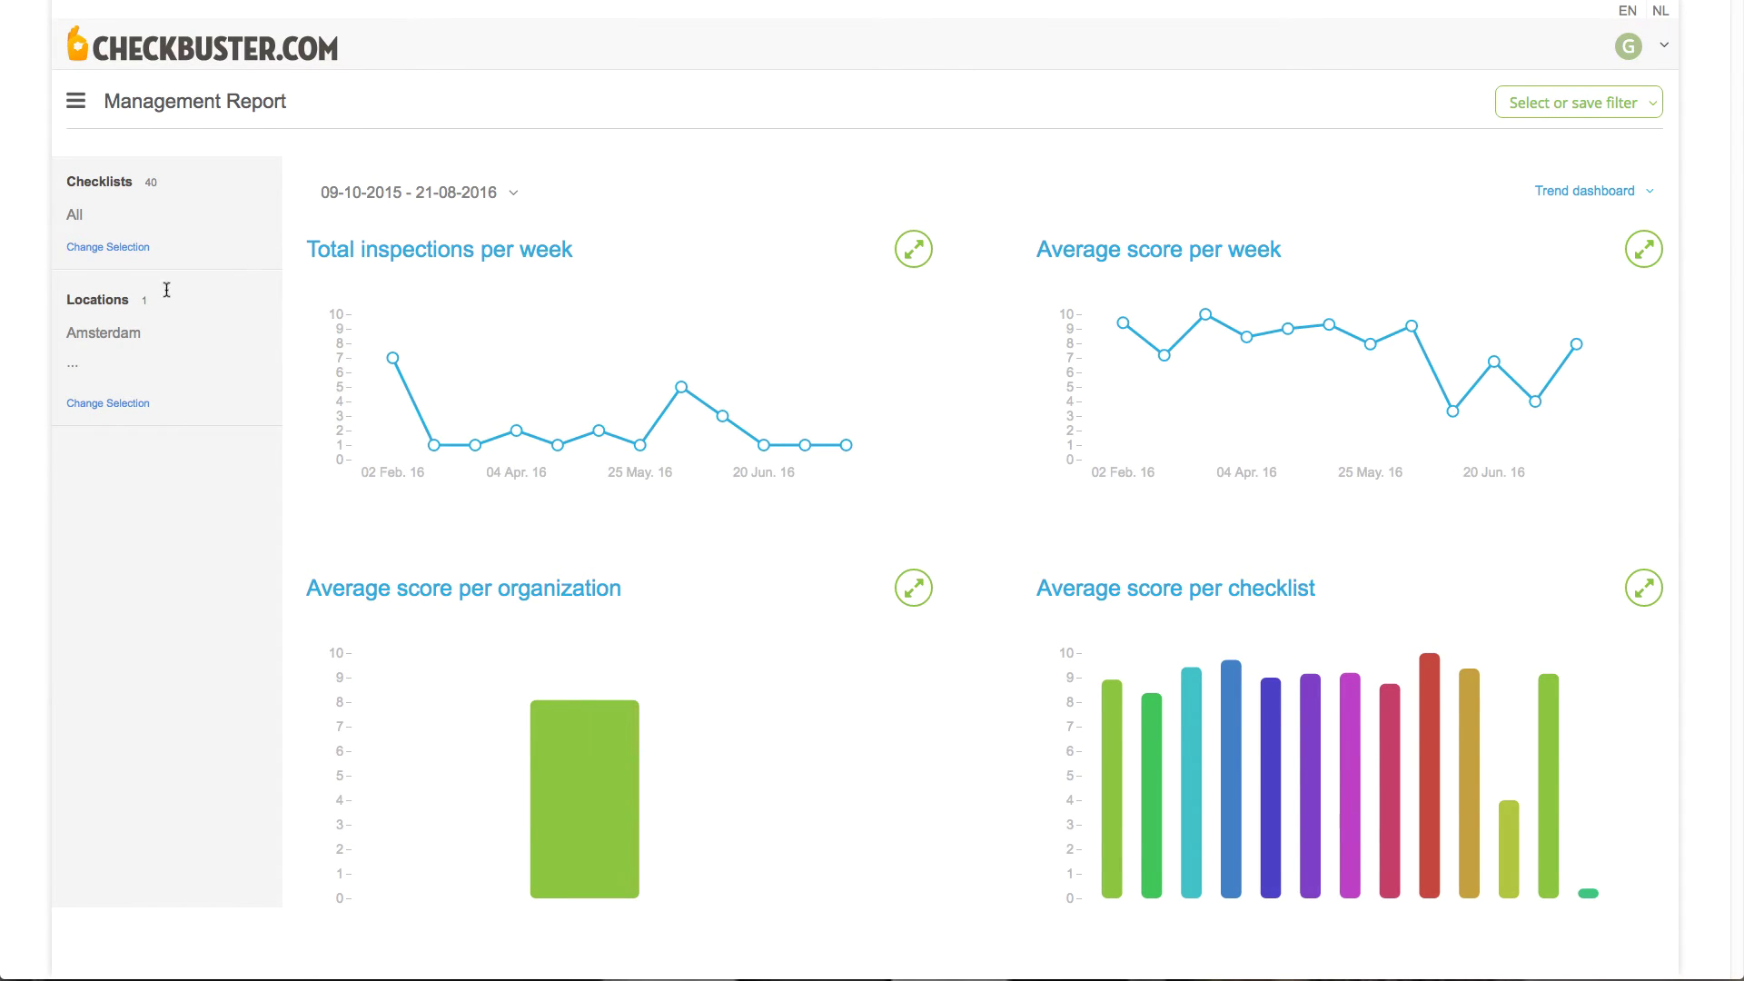
Limit the report's checklists to only the Bakery equipment general checklist and save the selection.
{"action": "left_click", "coordinate": [128, 248]}
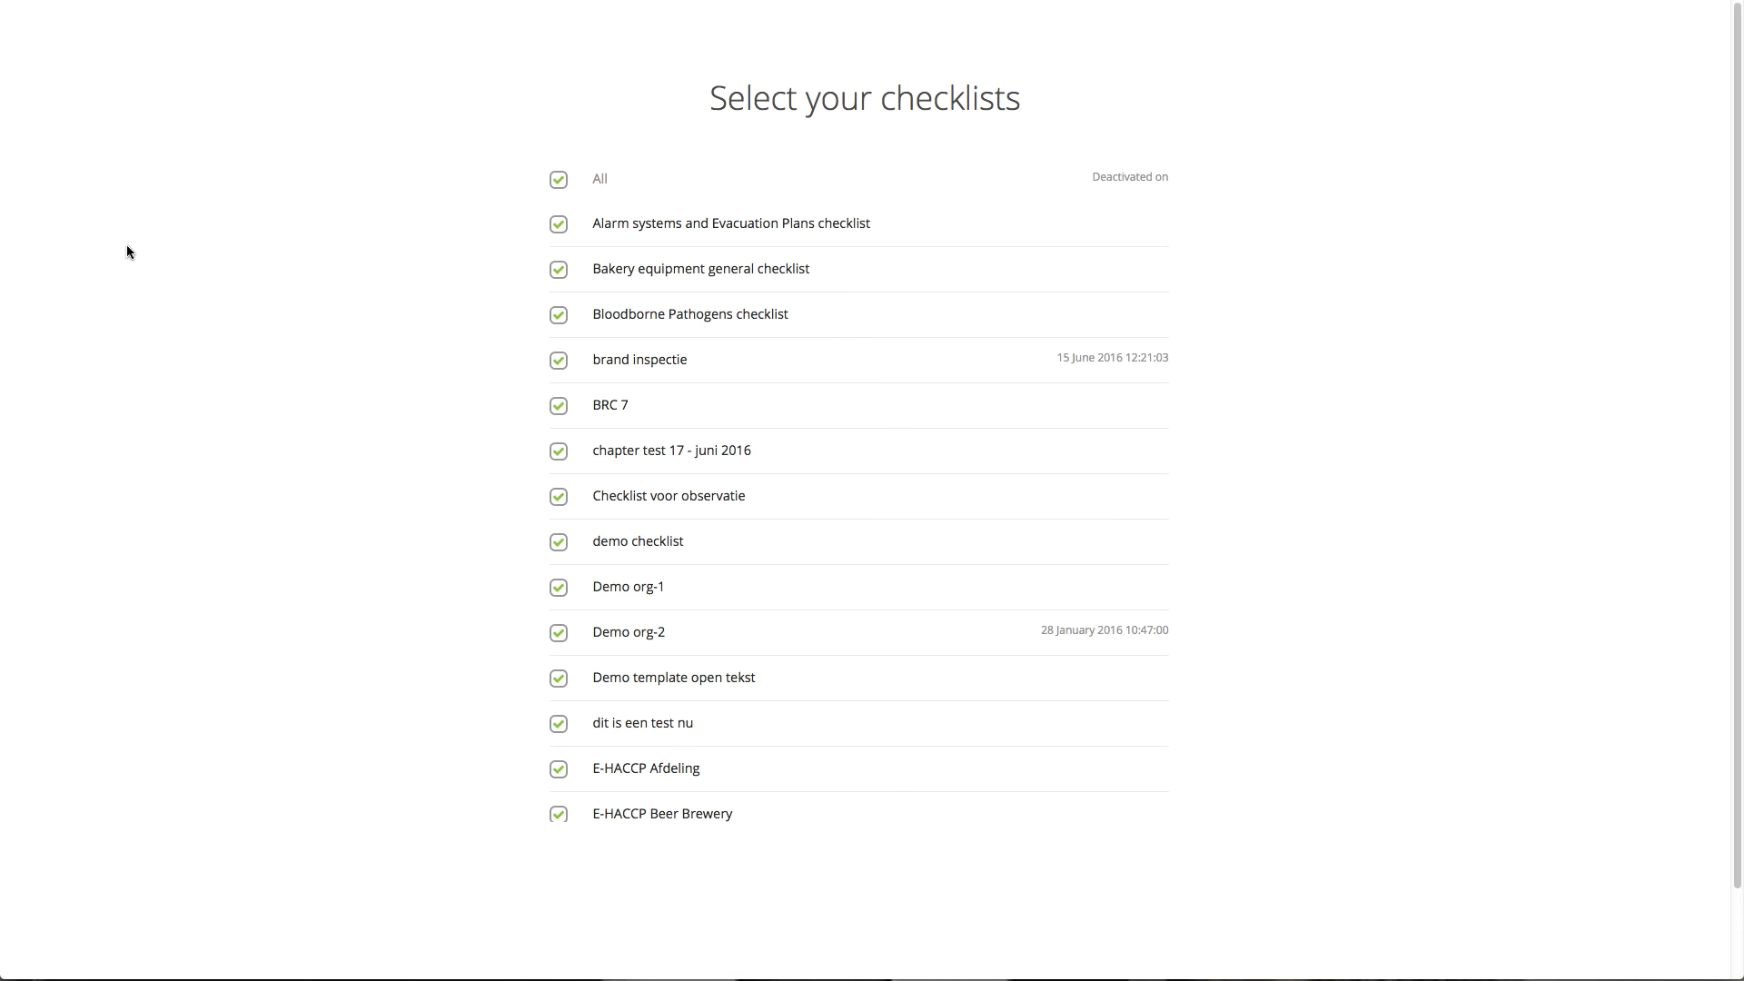
{"action": "left_click", "coordinate": [559, 187]}
{"action": "left_click", "coordinate": [559, 271]}
{"action": "scroll", "coordinate": [802, 539], "scroll_direction": "down", "scroll_amount": 1}
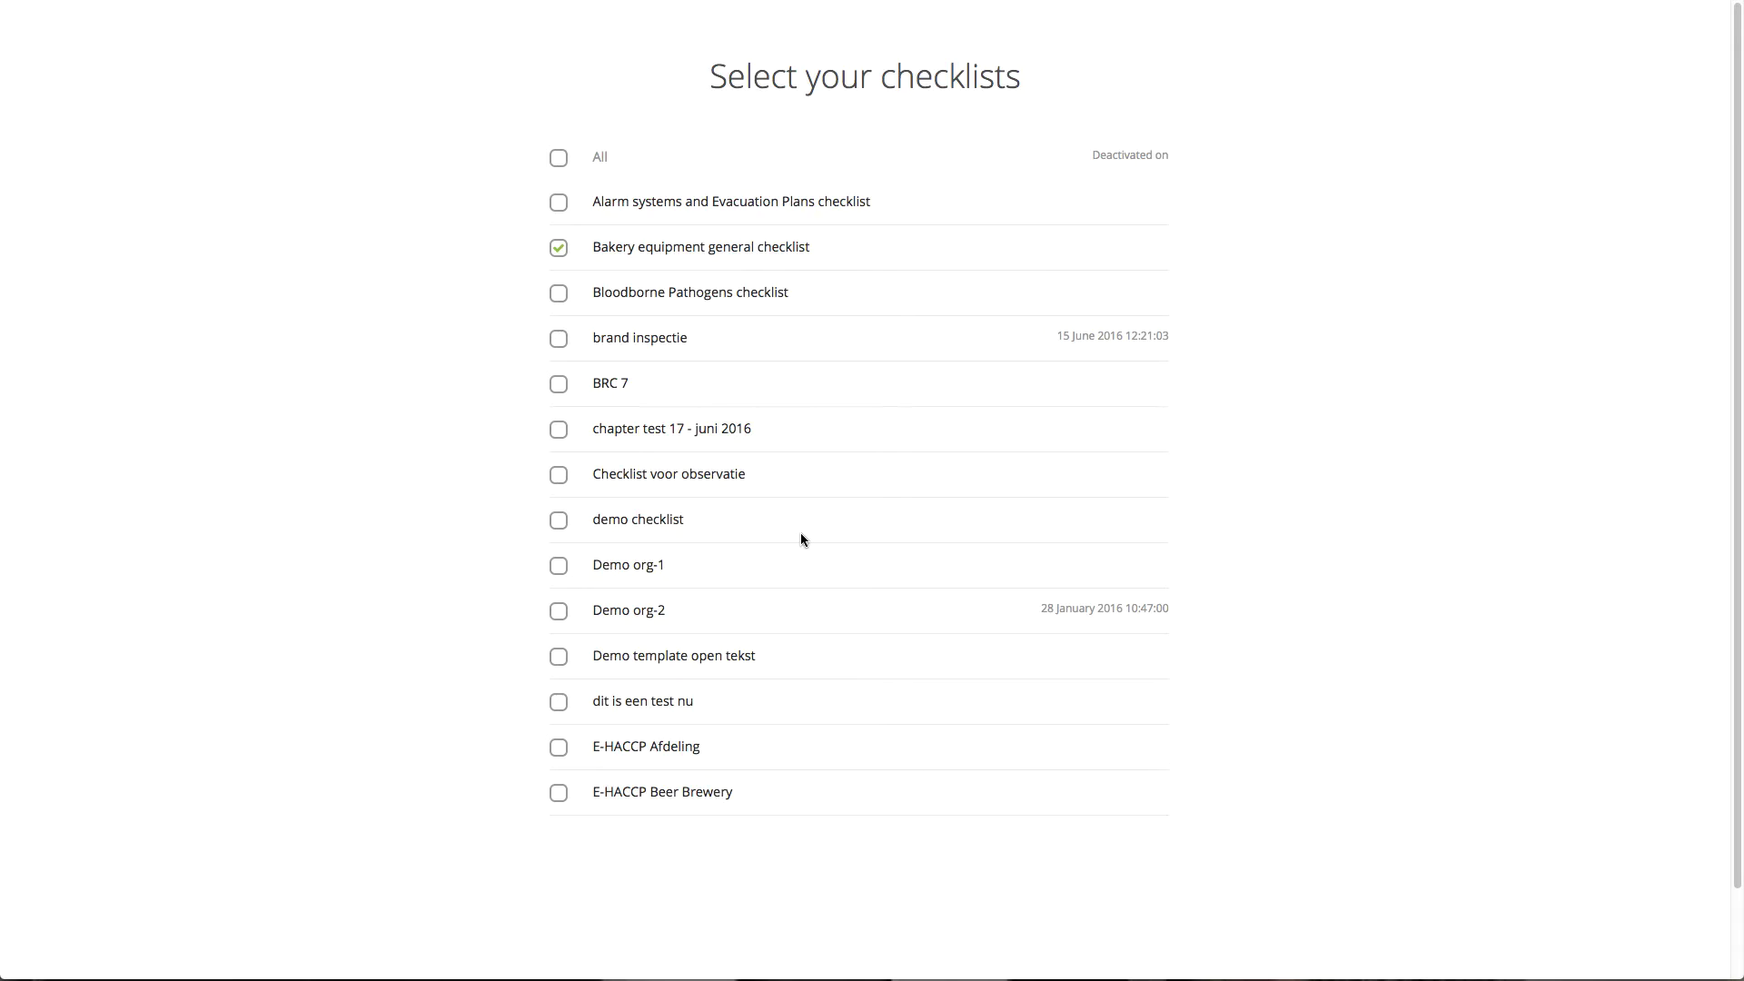
{"action": "scroll", "coordinate": [801, 539], "scroll_direction": "down", "scroll_amount": 12}
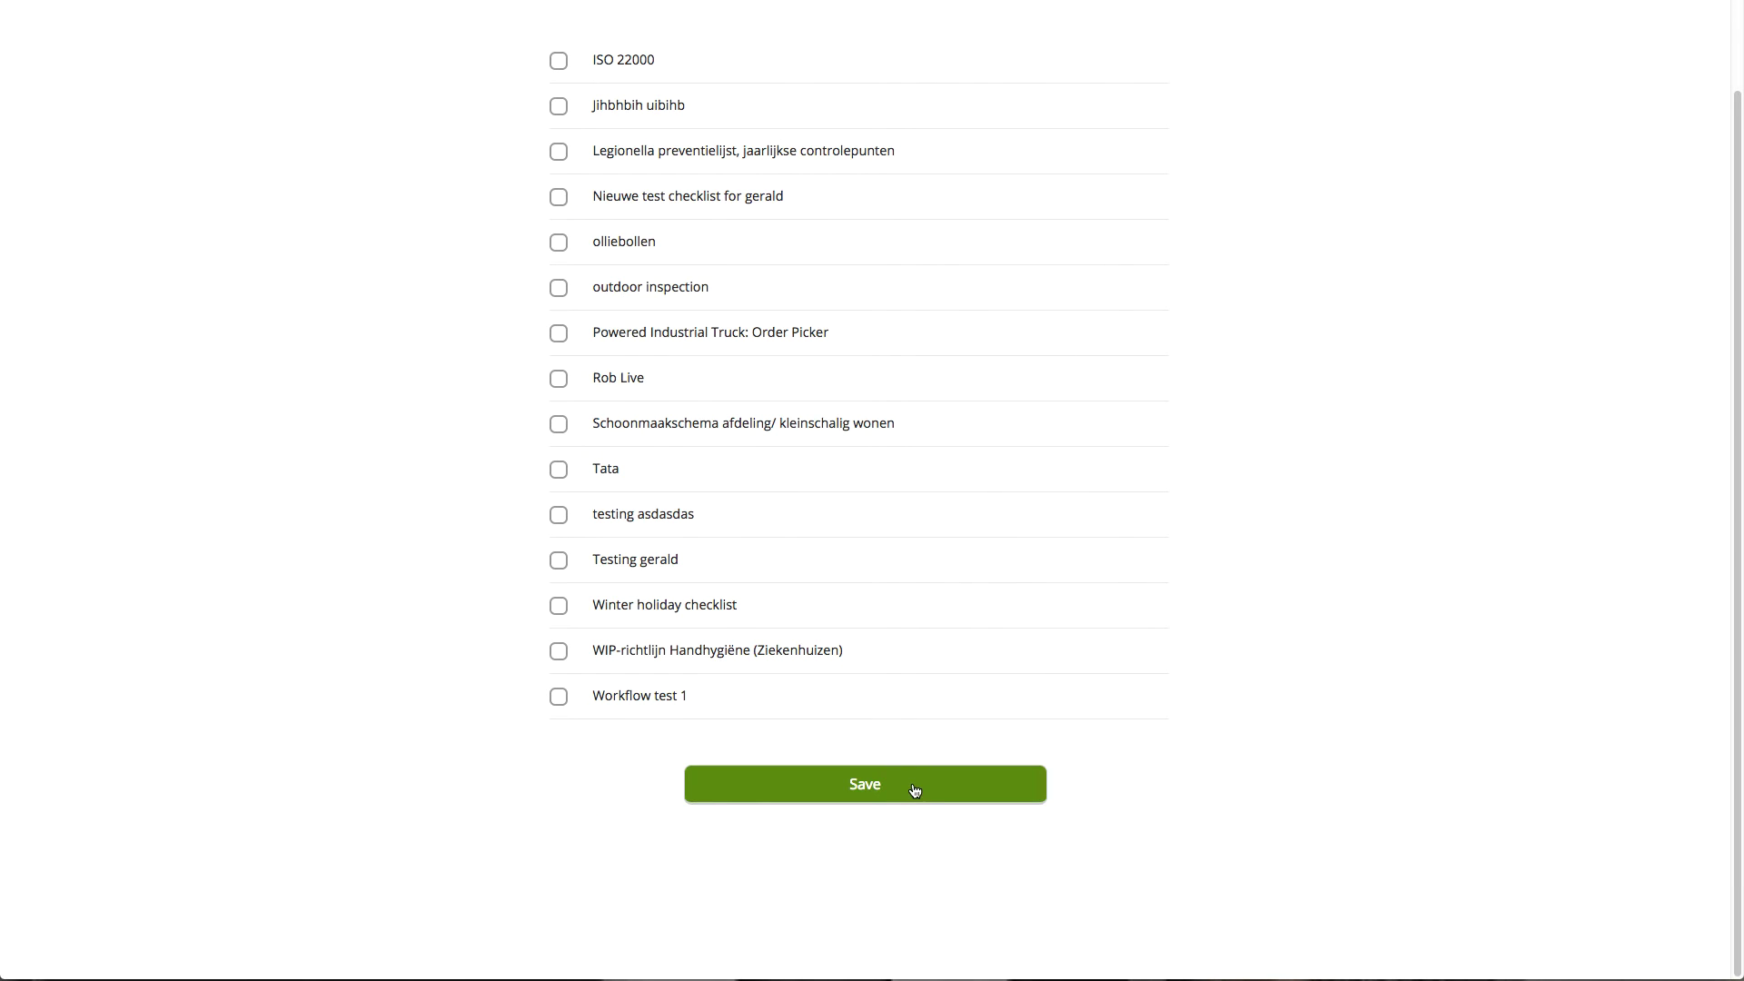
{"action": "left_click", "coordinate": [915, 786]}
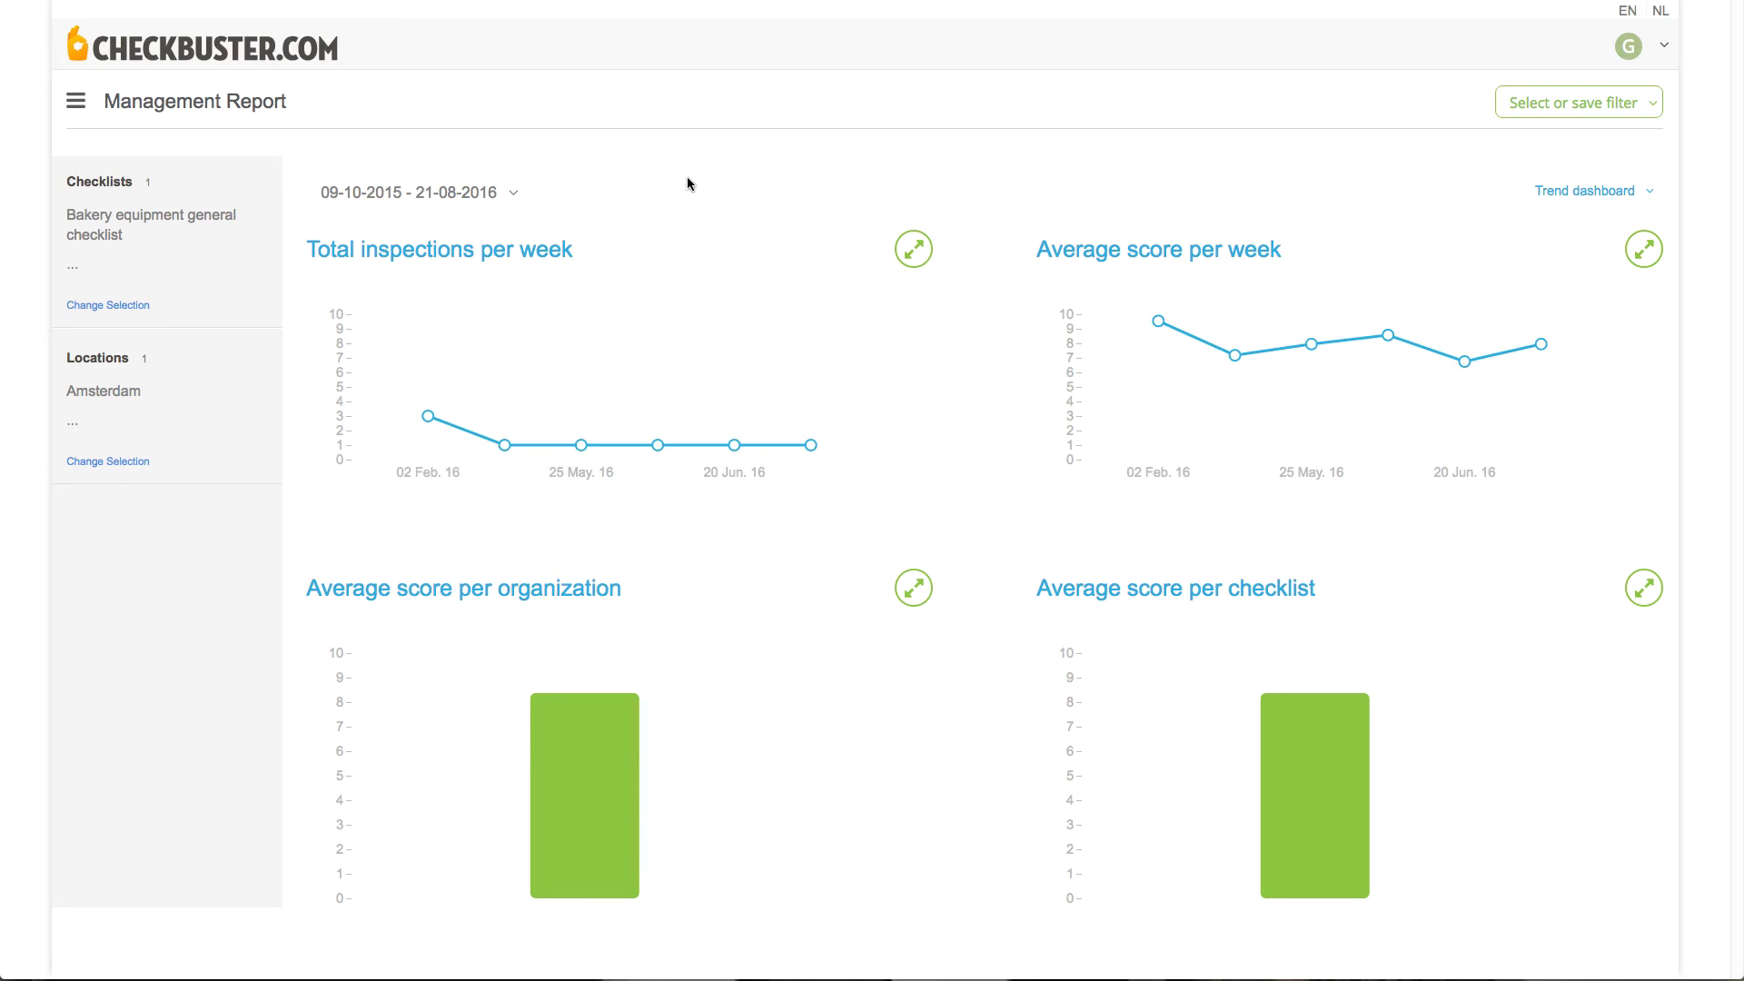
Set the report period to the past 3 months and save the current selection as a filter named "amsterdam 3 months".
{"action": "left_click", "coordinate": [512, 193]}
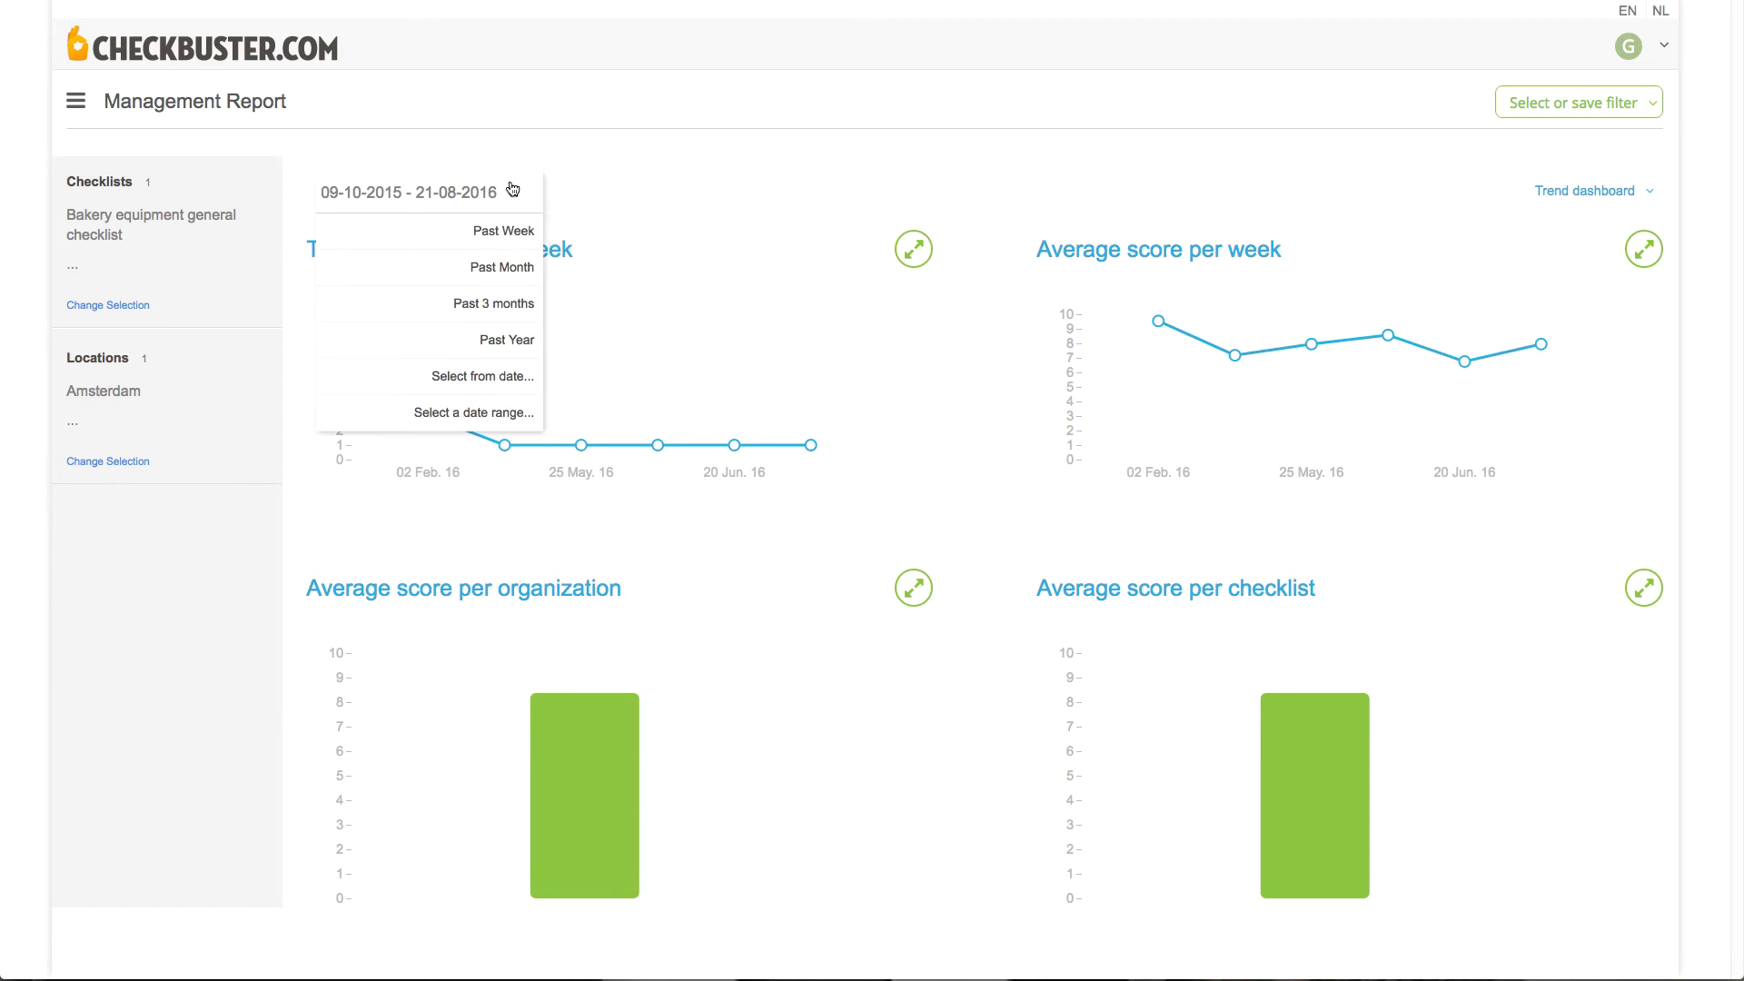
{"action": "left_click", "coordinate": [524, 305]}
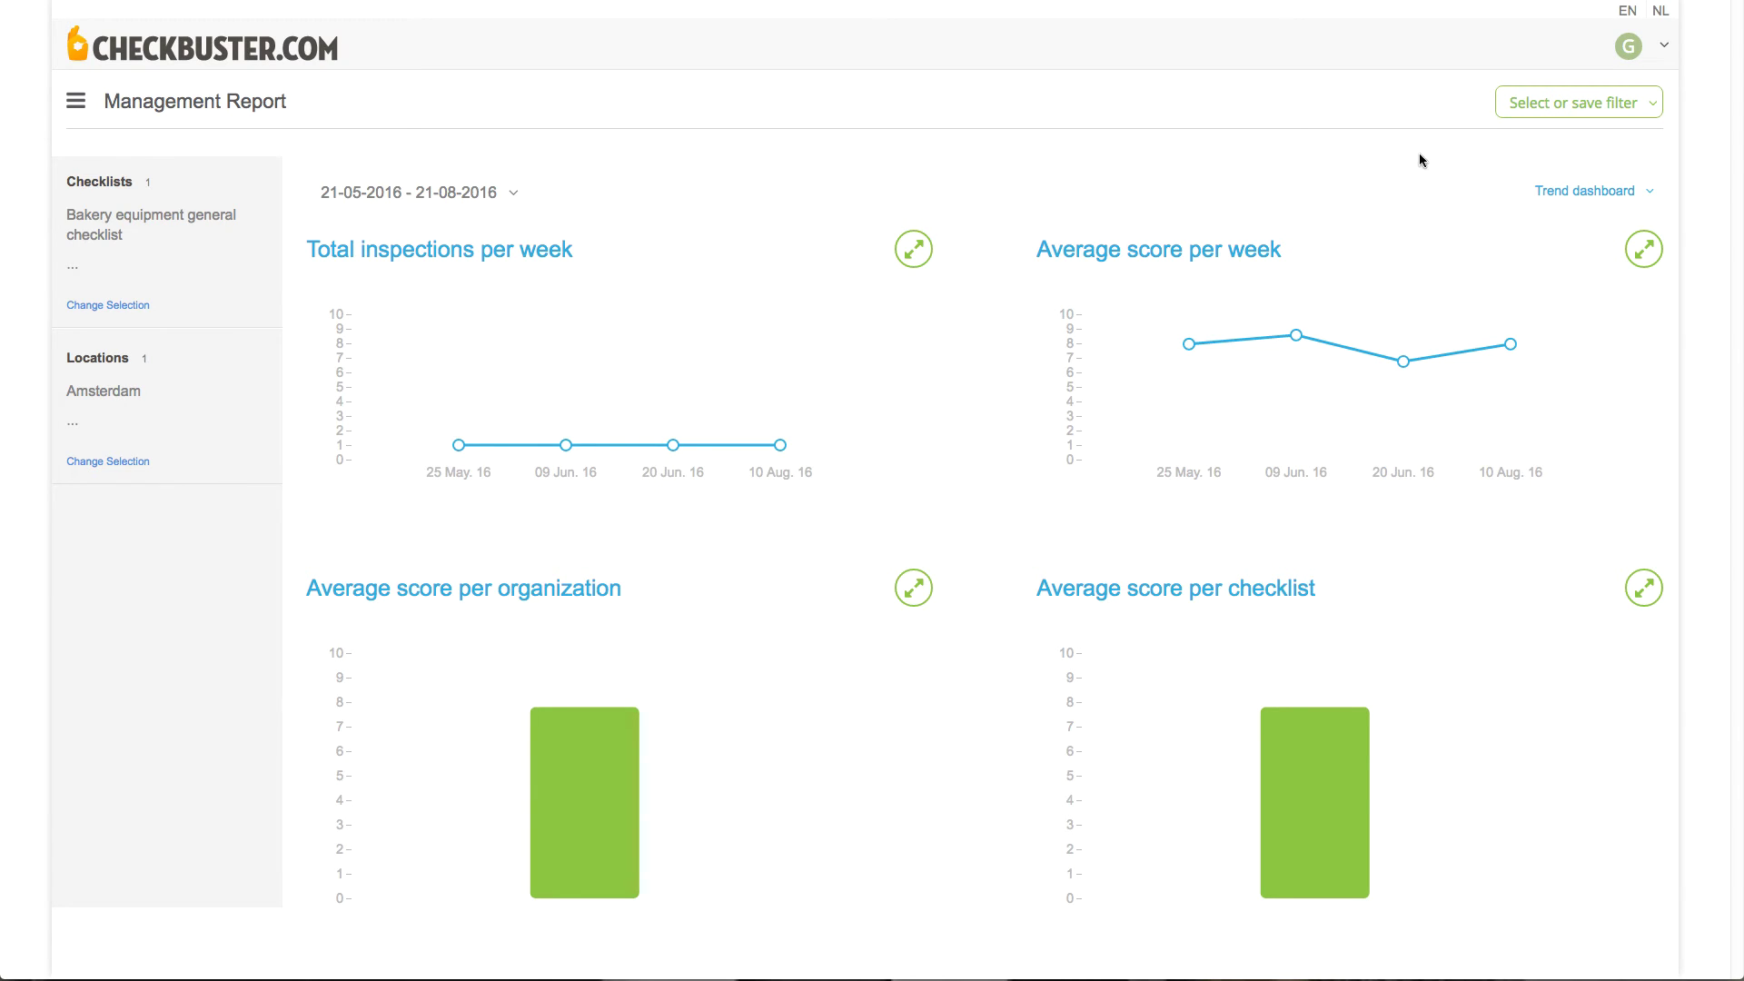
{"action": "left_click", "coordinate": [1652, 103]}
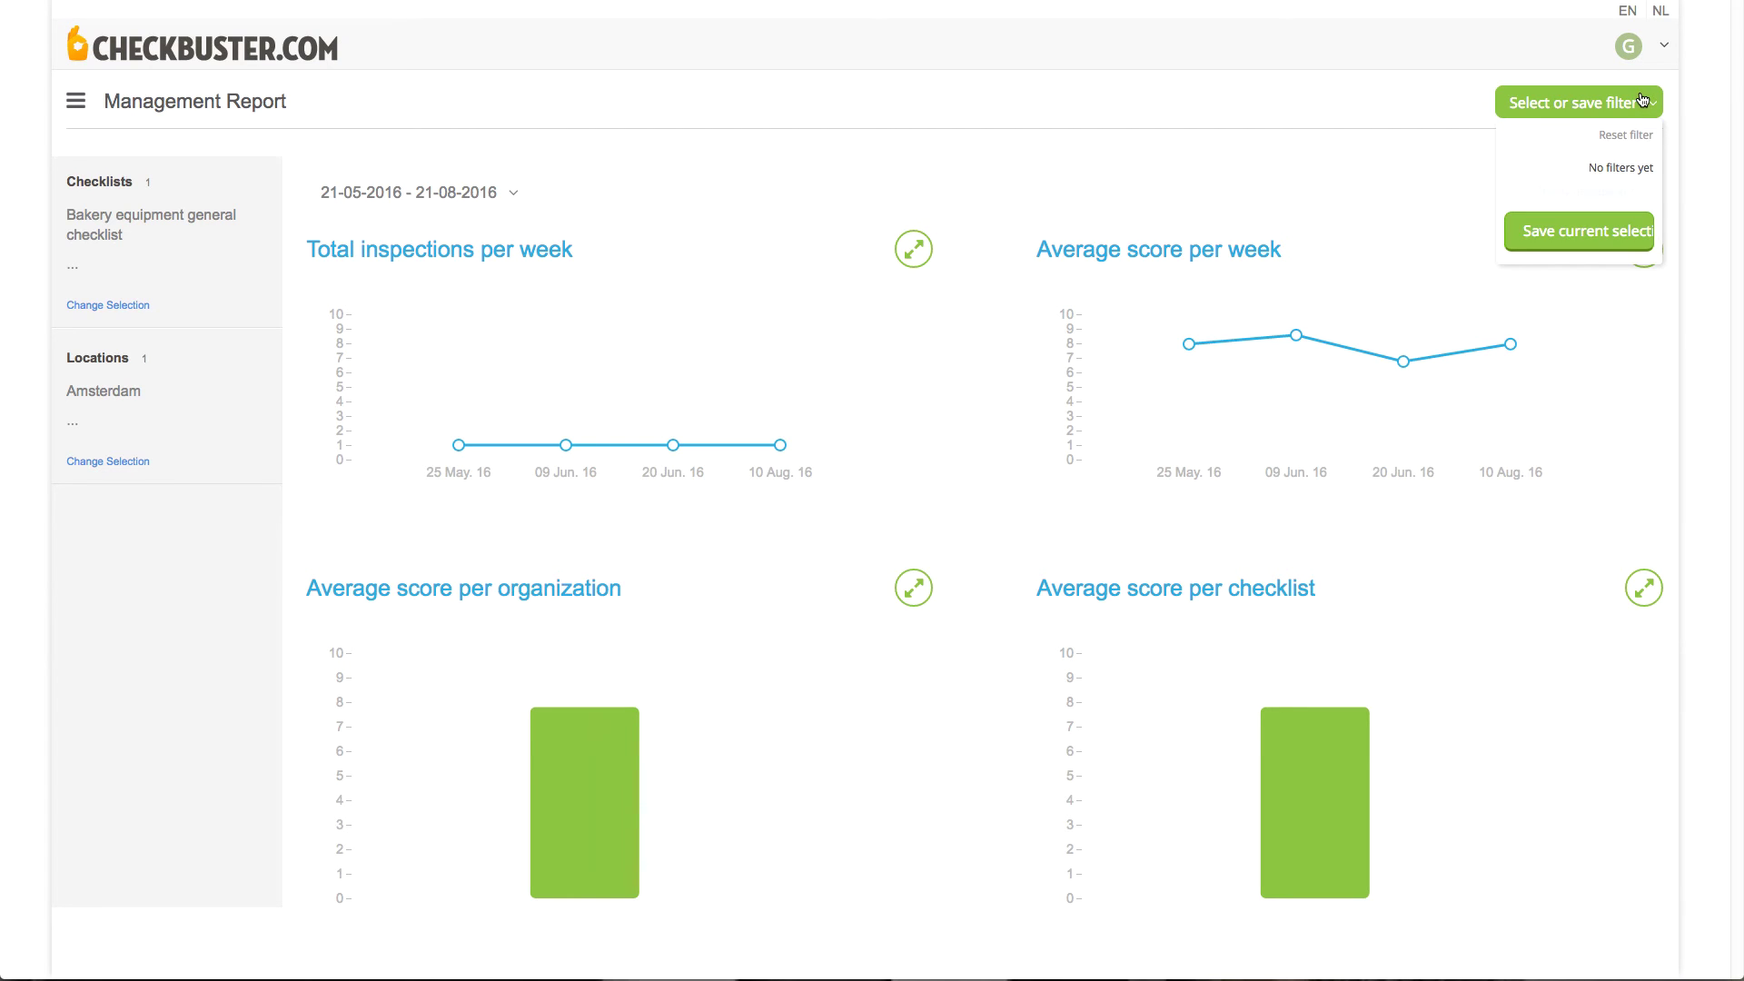
{"action": "left_click", "coordinate": [1573, 239]}
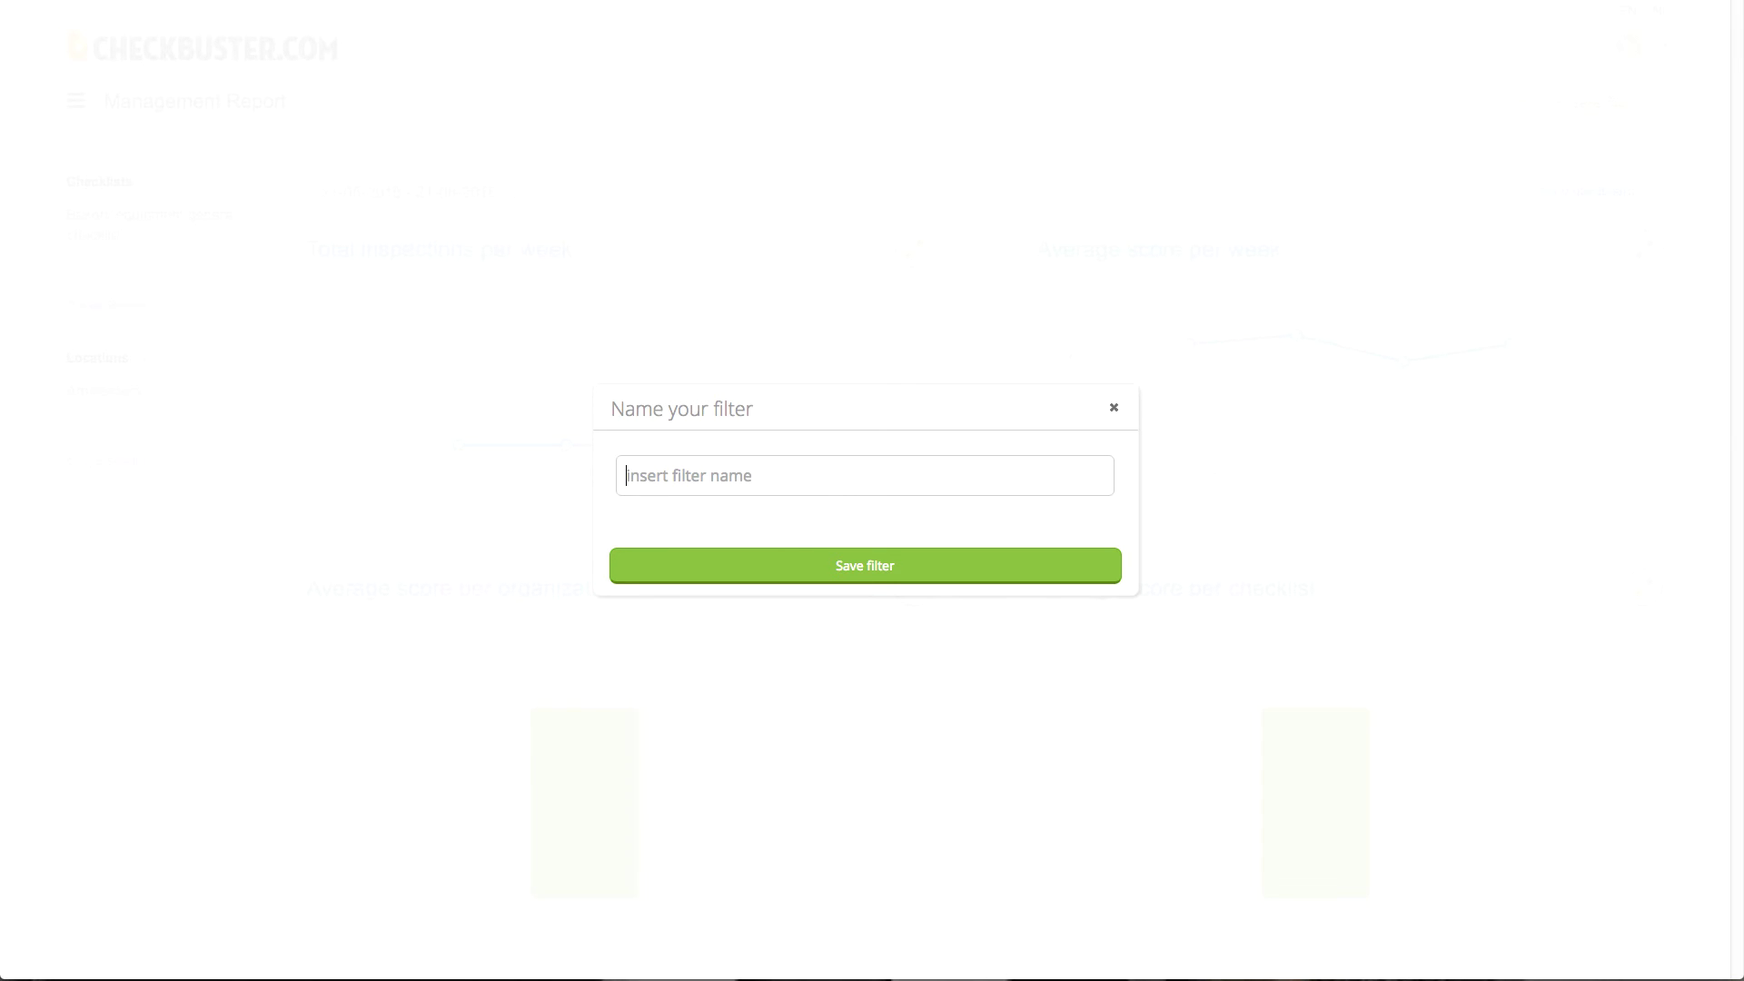
{"action": "type", "text": "amsterdam 3 months"}
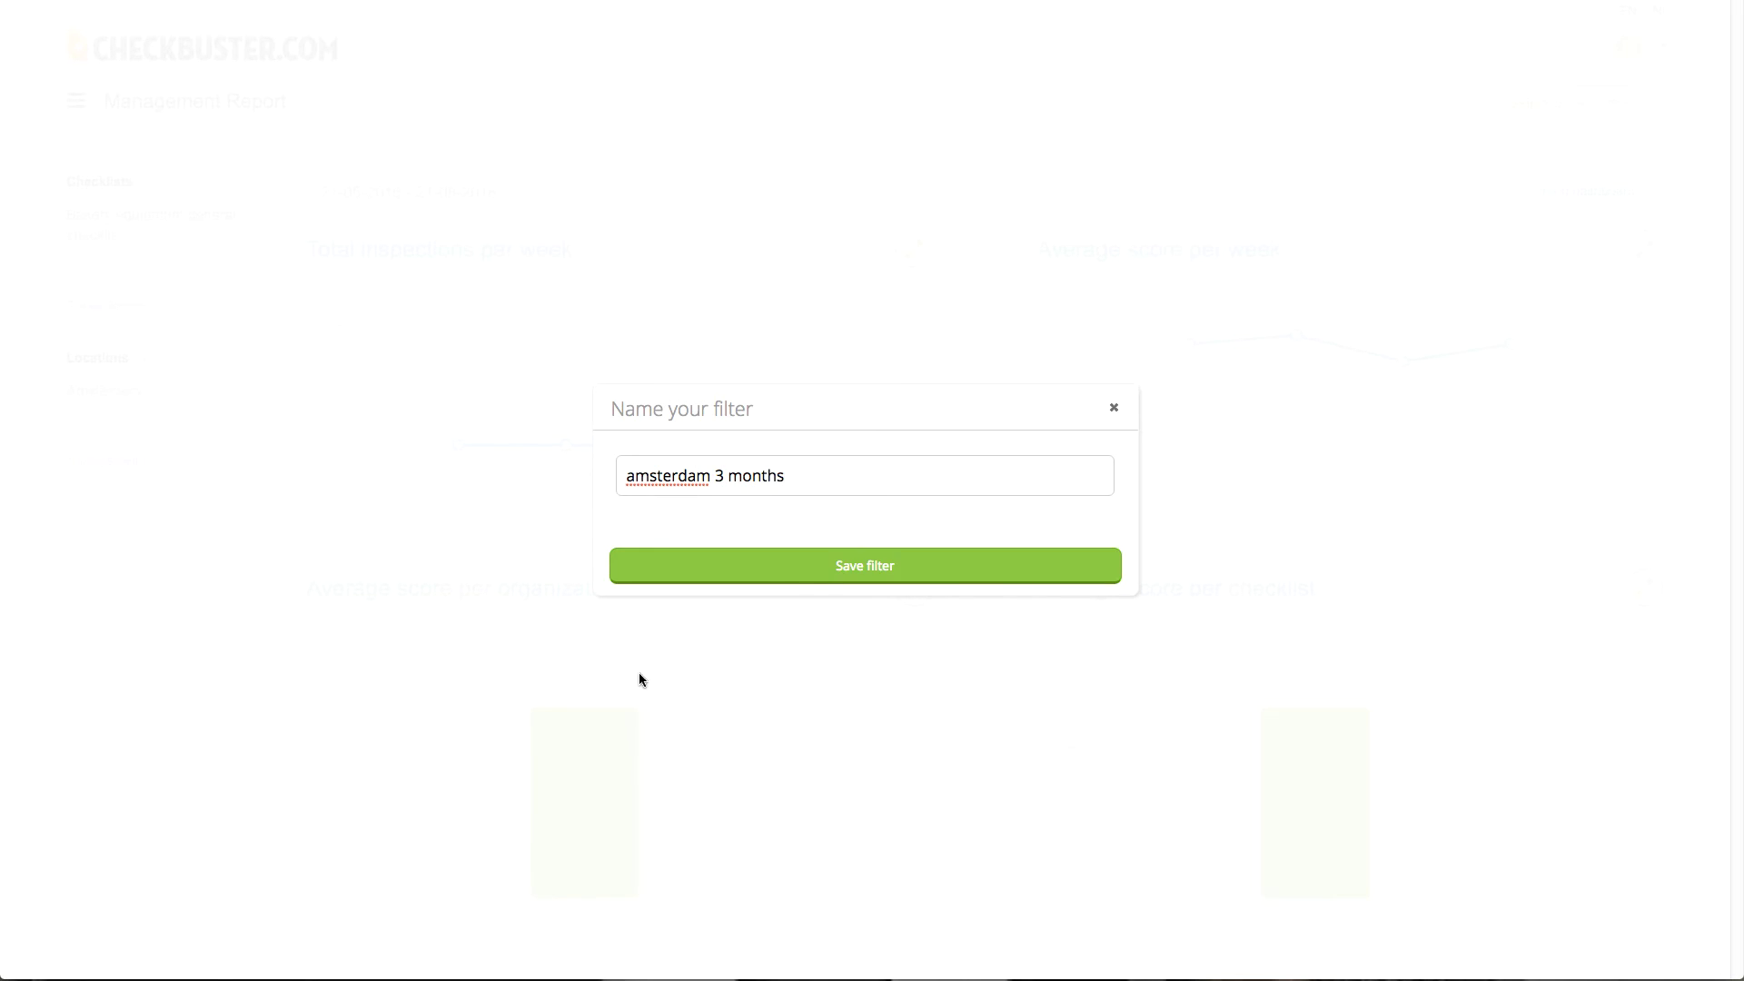
{"action": "left_click", "coordinate": [821, 571]}
Reset the report filter and inspect the valid percentages of items 1.1 and 1.1.1.b in the item view.
{"action": "left_click", "coordinate": [1569, 103]}
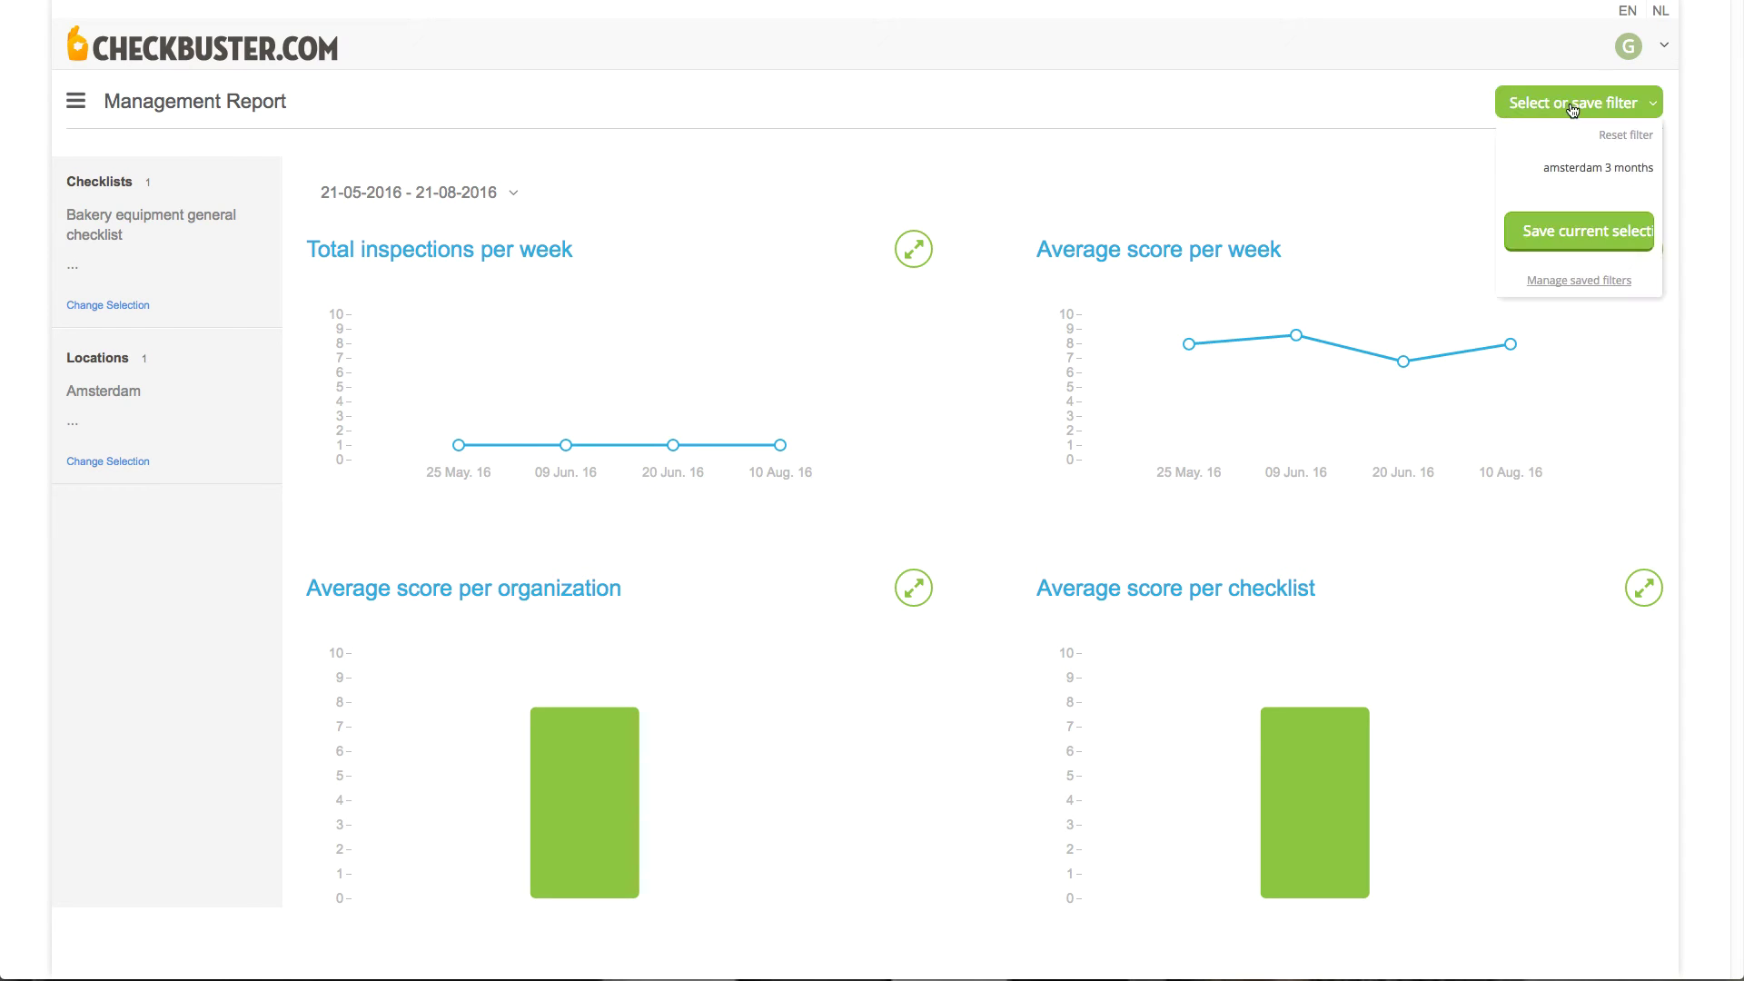
{"action": "left_click", "coordinate": [1636, 138]}
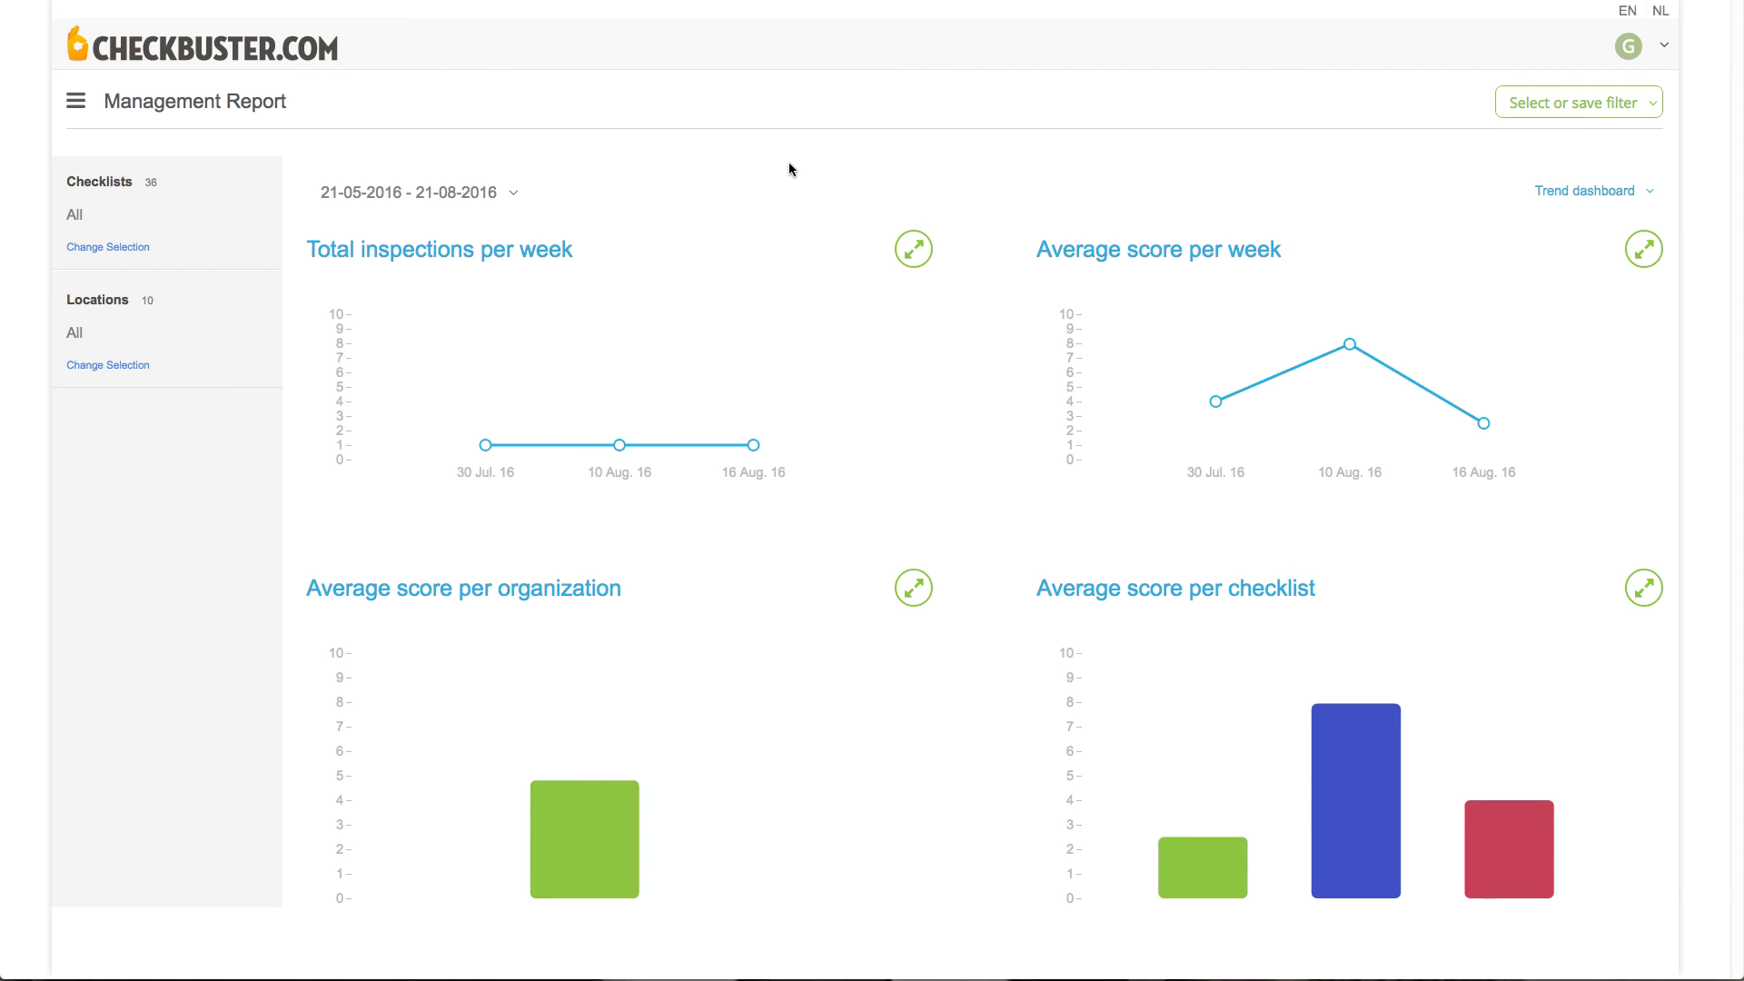
{"action": "left_click", "coordinate": [1544, 193]}
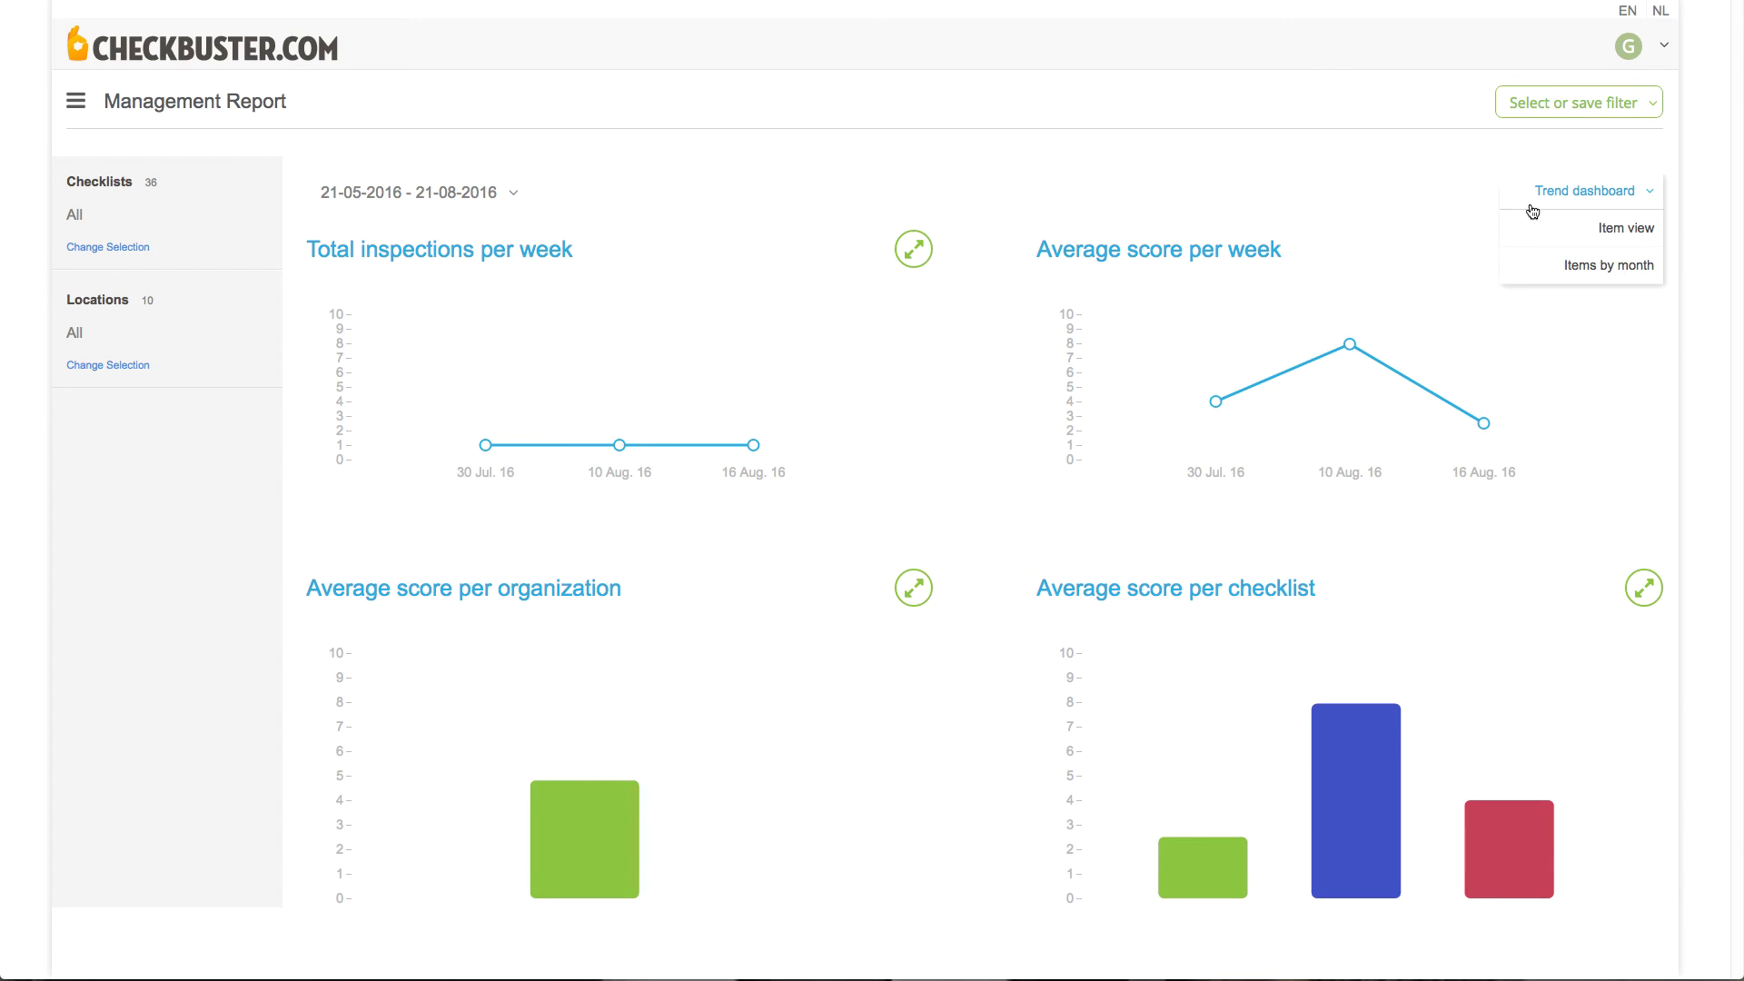
{"action": "left_click", "coordinate": [1621, 234]}
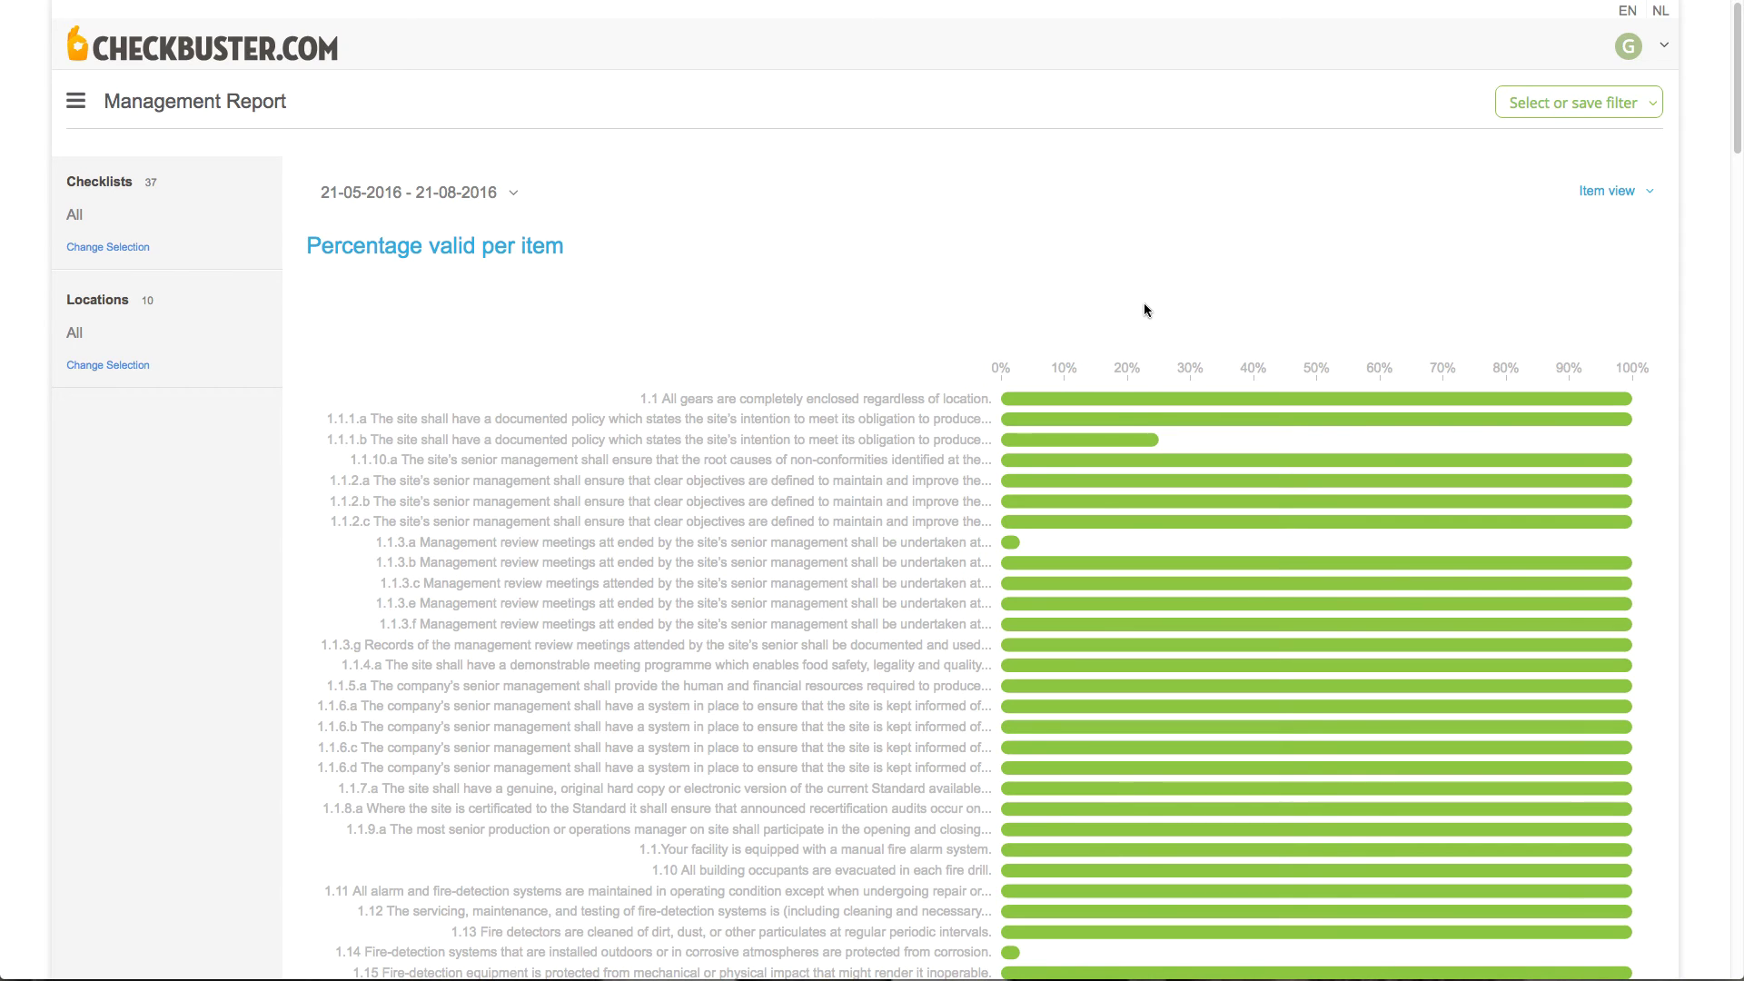
{"action": "mouse_move", "coordinate": [1105, 397]}
{"action": "mouse_move", "coordinate": [1082, 440]}
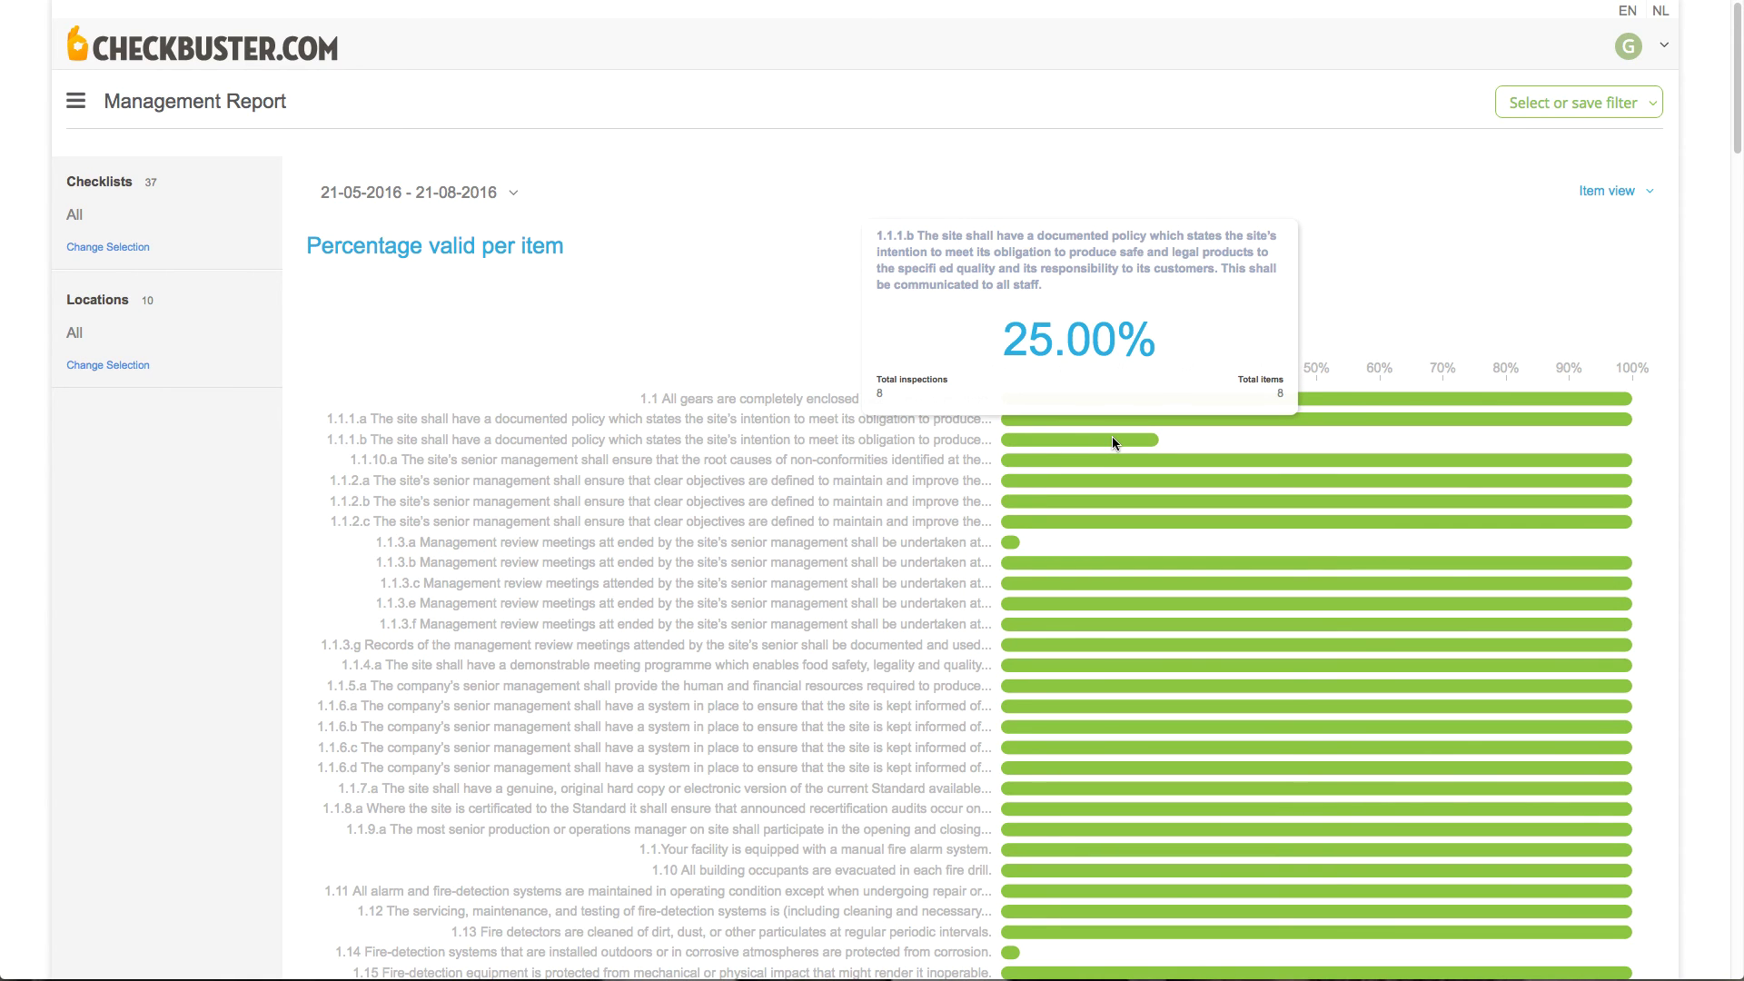
Examine the June and August bars of item 1.1 in the items by month view and return to the trend dashboard.
{"action": "left_click", "coordinate": [1635, 192]}
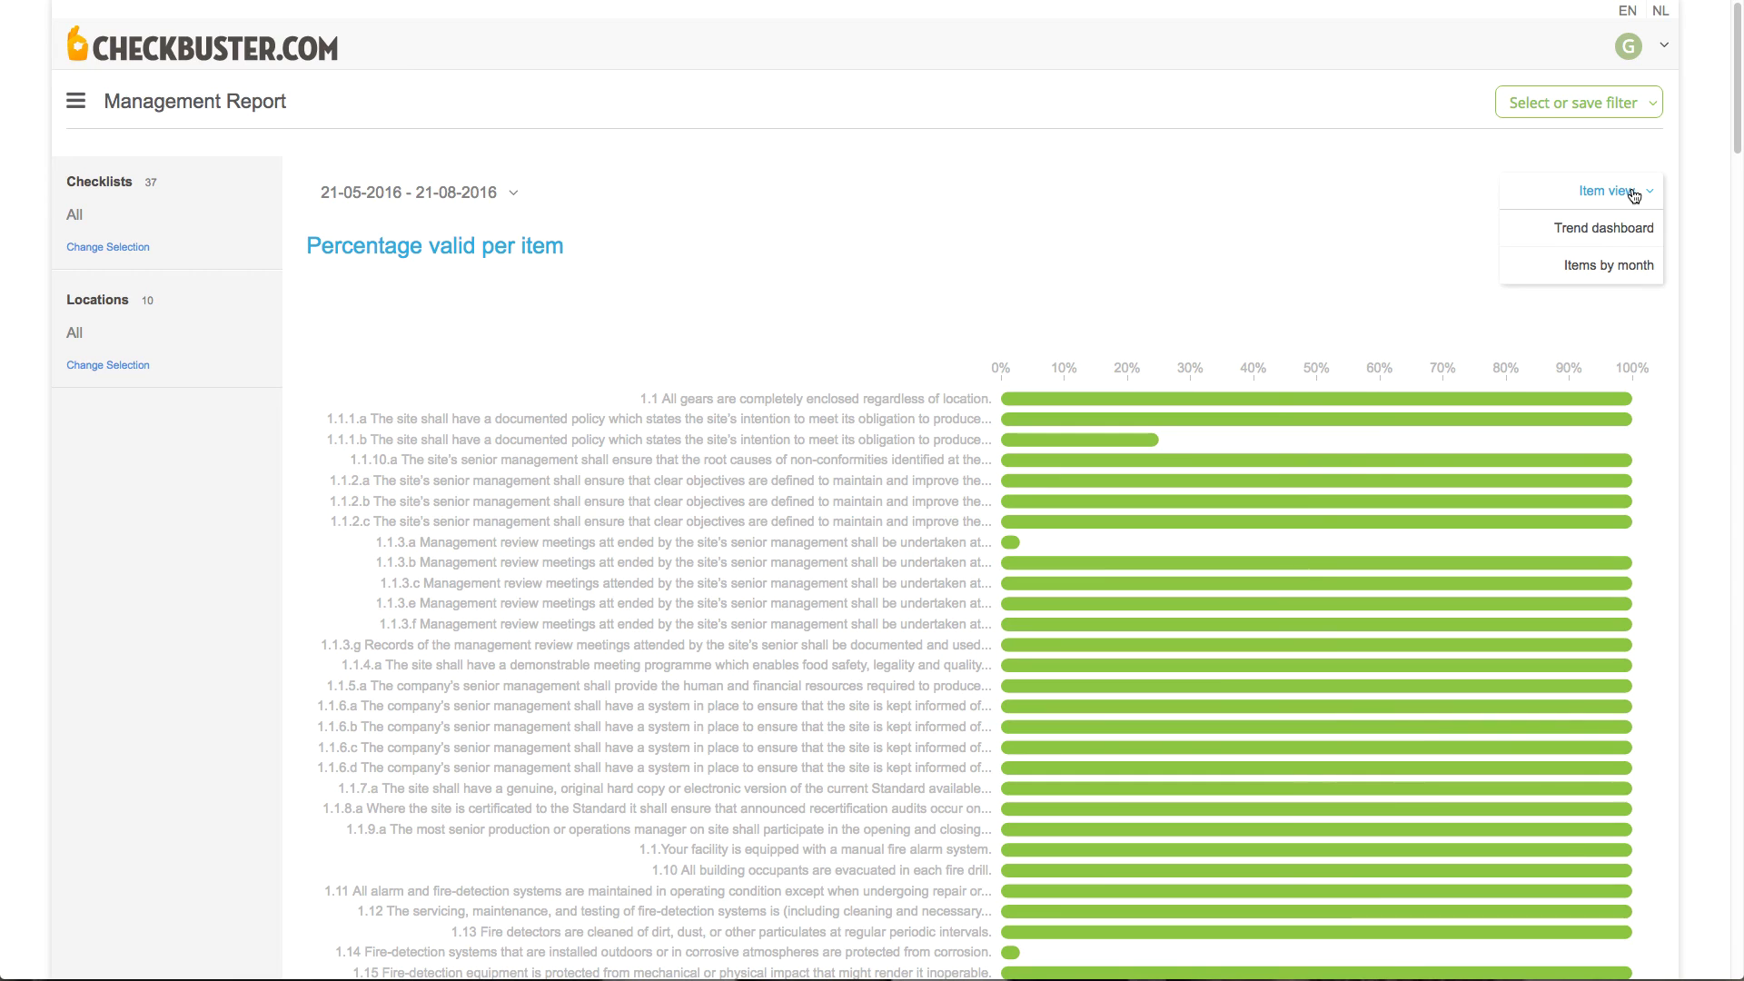
{"action": "left_click", "coordinate": [1644, 268]}
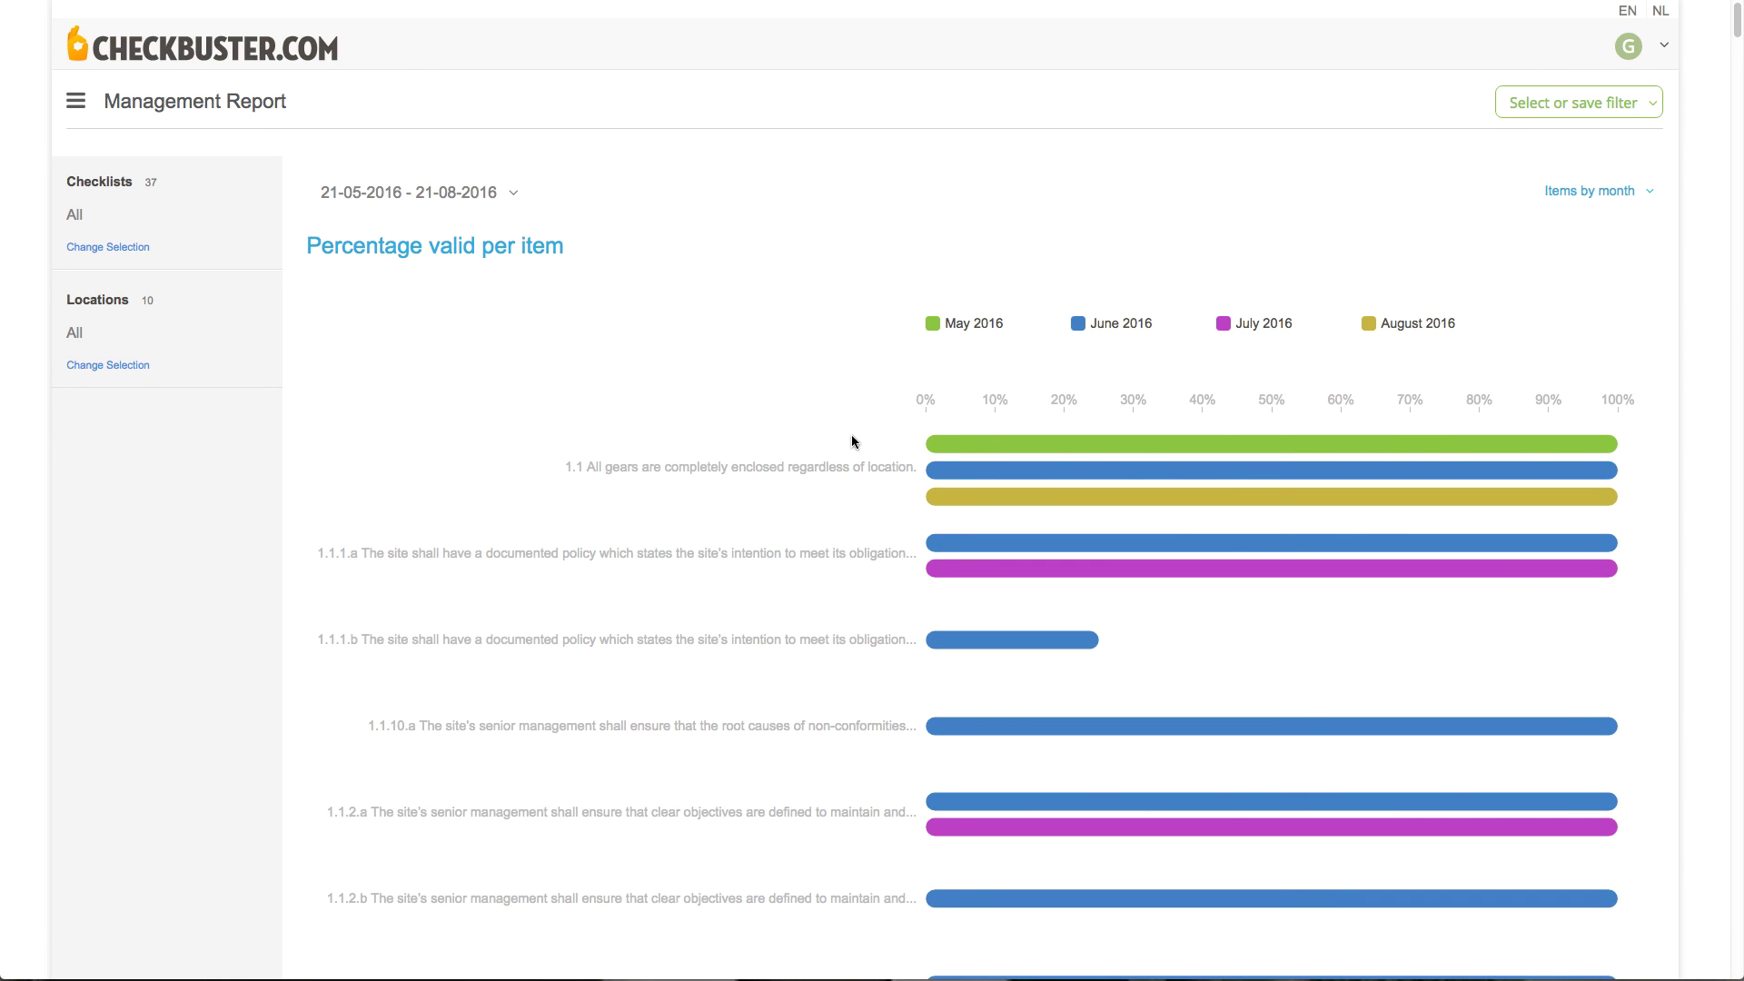
{"action": "mouse_move", "coordinate": [931, 476]}
{"action": "mouse_move", "coordinate": [956, 504]}
{"action": "left_click", "coordinate": [1556, 190]}
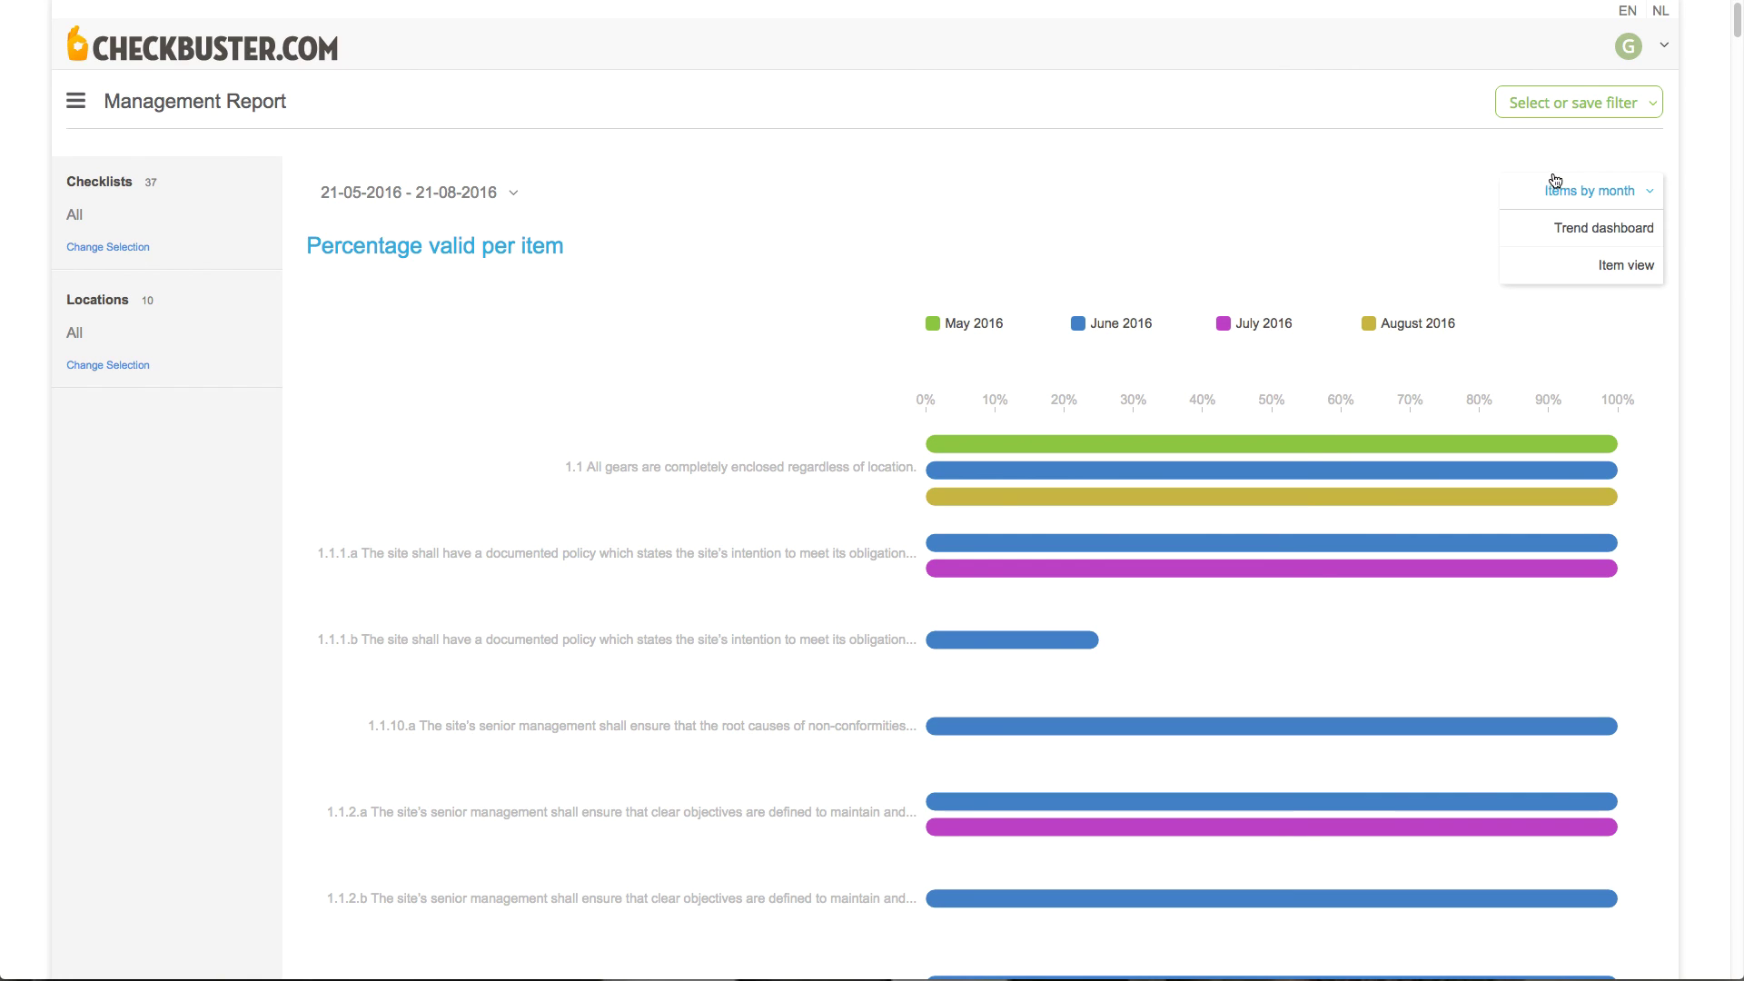
{"action": "left_click", "coordinate": [1629, 238]}
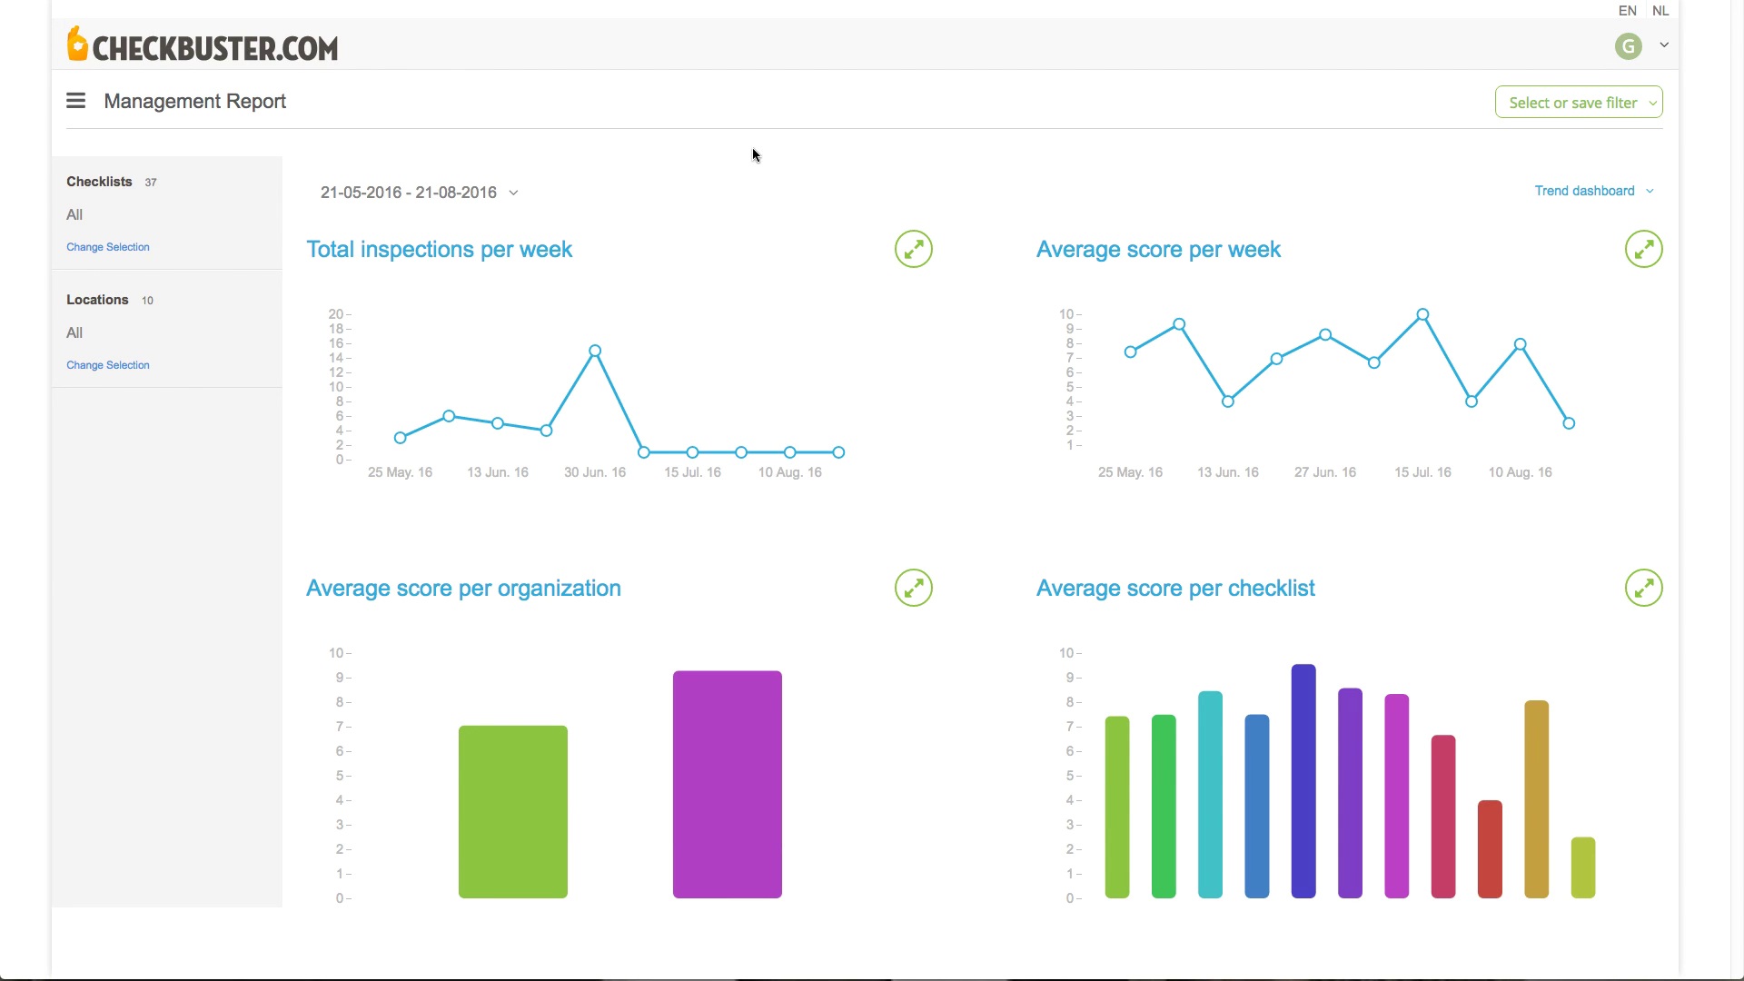